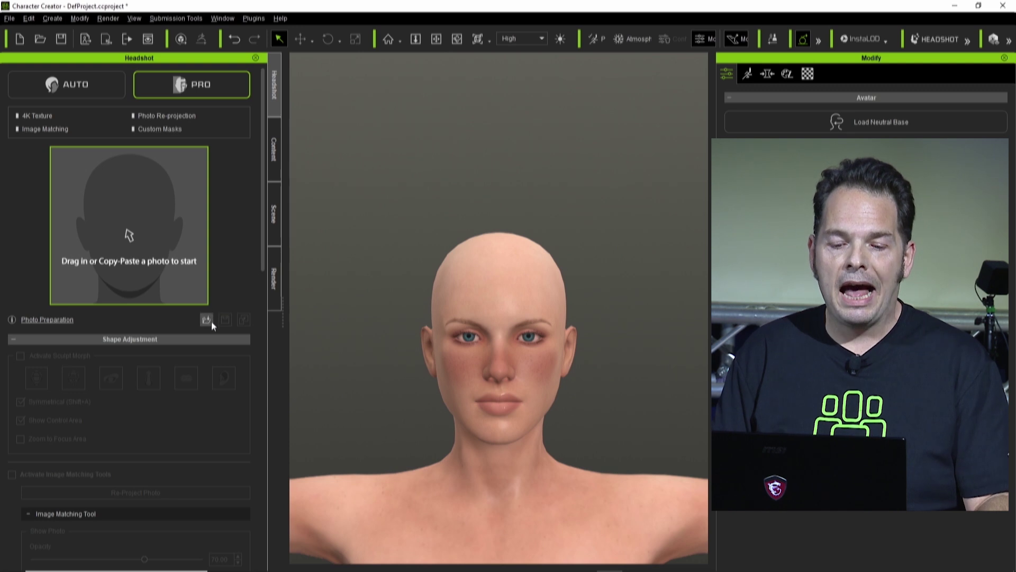
# - Load the blonde woman's portrait from the Desktop into Headshot Pro and generate a Female character with Clean Soft skin
pyautogui.click(207, 319)
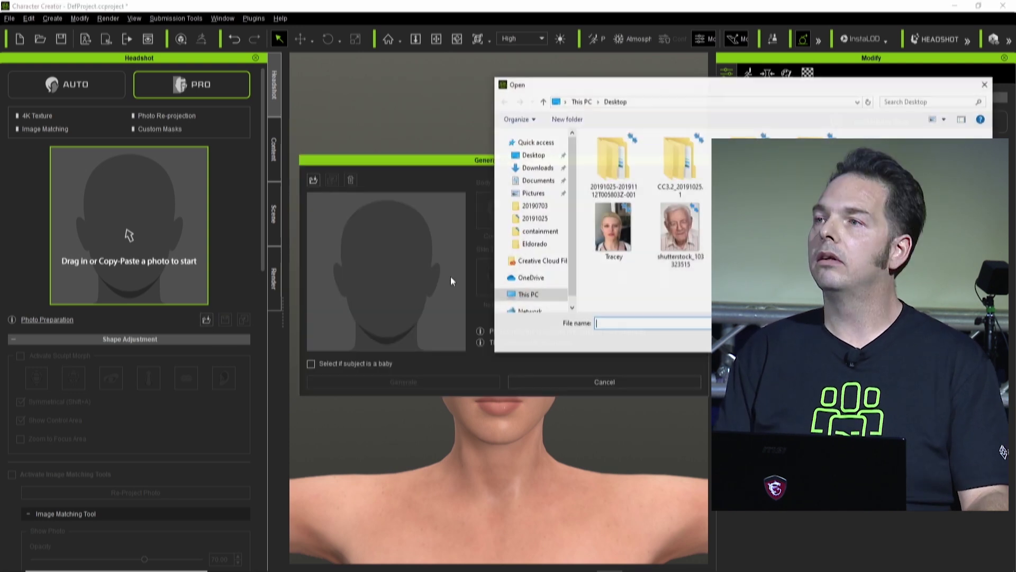
pyautogui.click(612, 241)
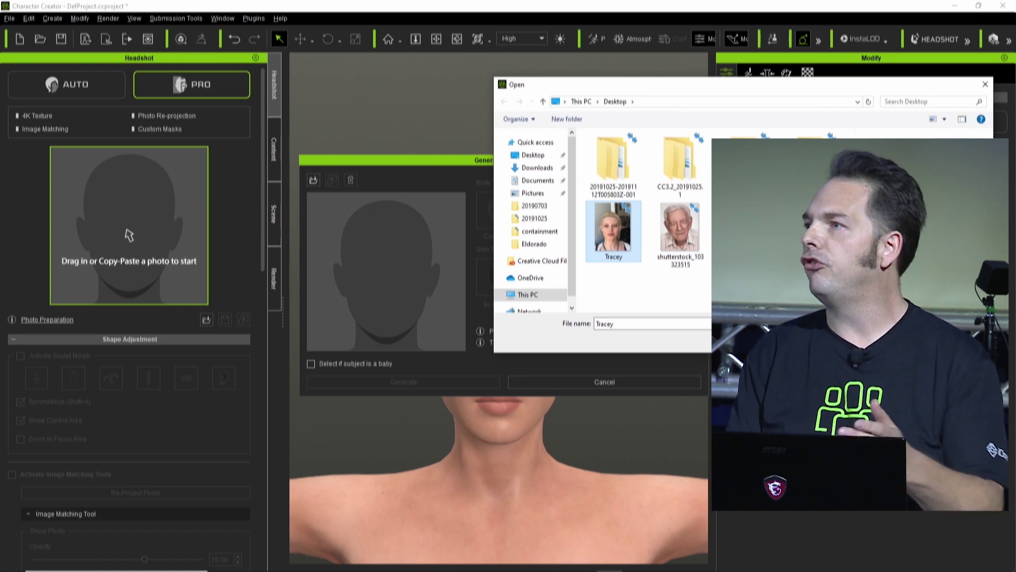
pyautogui.press('Return')
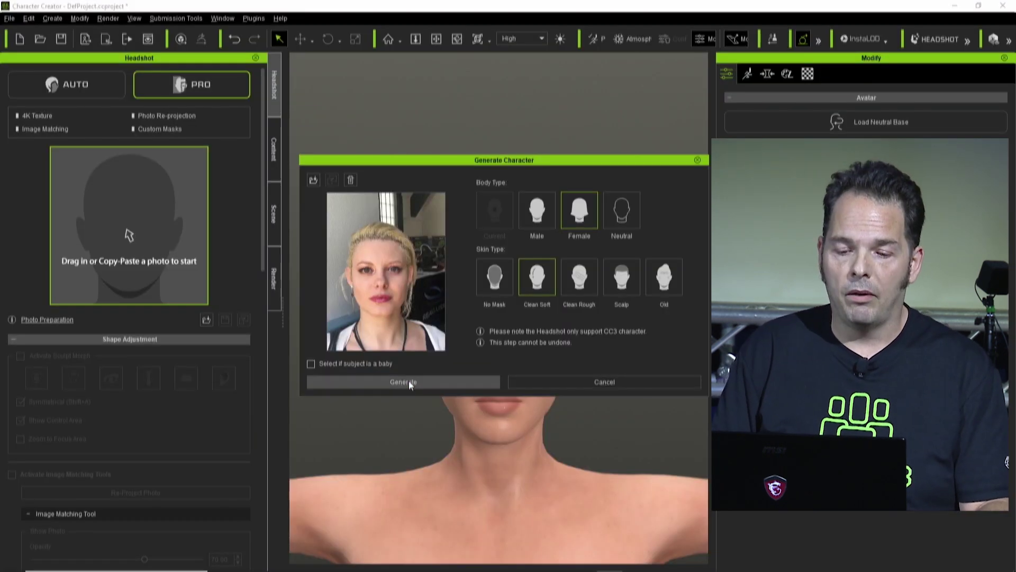
pyautogui.click(418, 382)
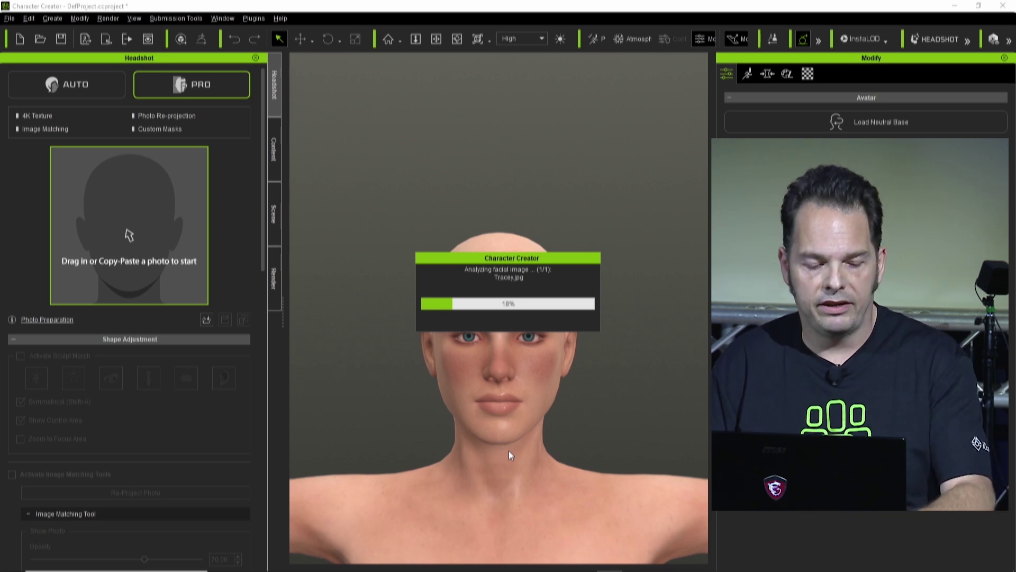
# - Switch to the Headshot product page in the browser and read the introduction and Auto Mode section
pyautogui.hotkey('alt', 'Tab')
pyautogui.hotkey('alt', 'Tab')
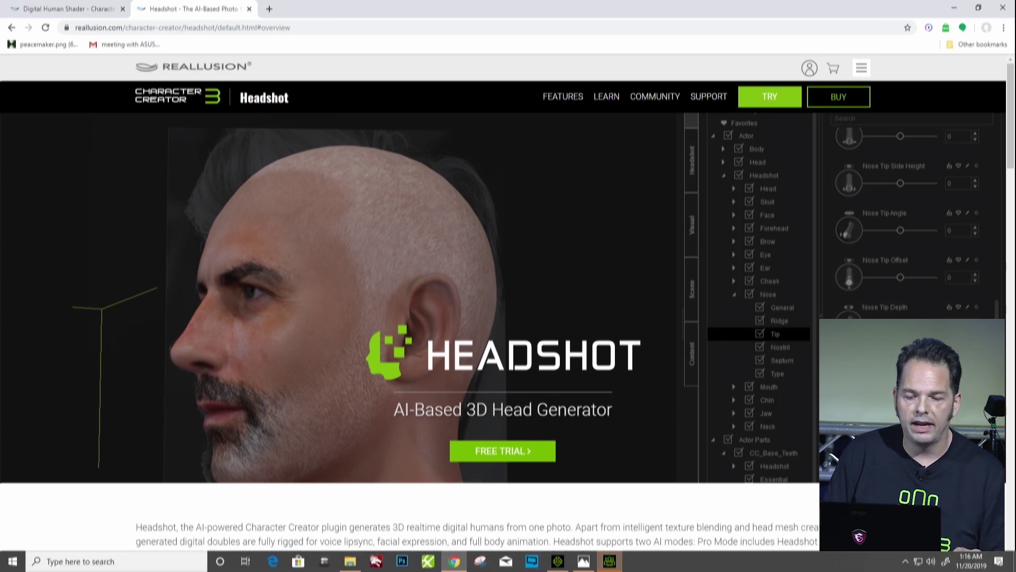
pyautogui.scroll(-4, 932, 316)
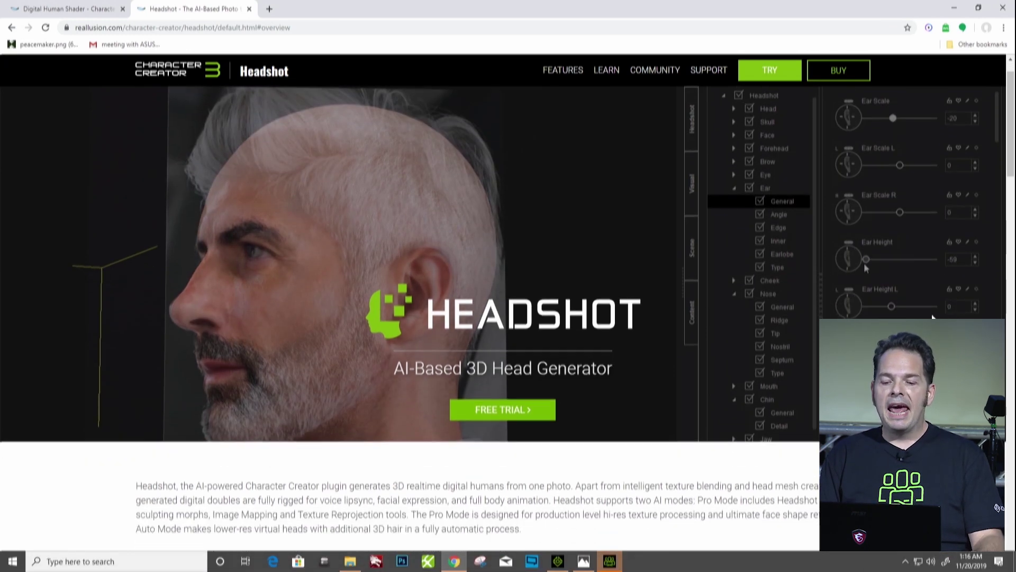
pyautogui.scroll(-6, 933, 316)
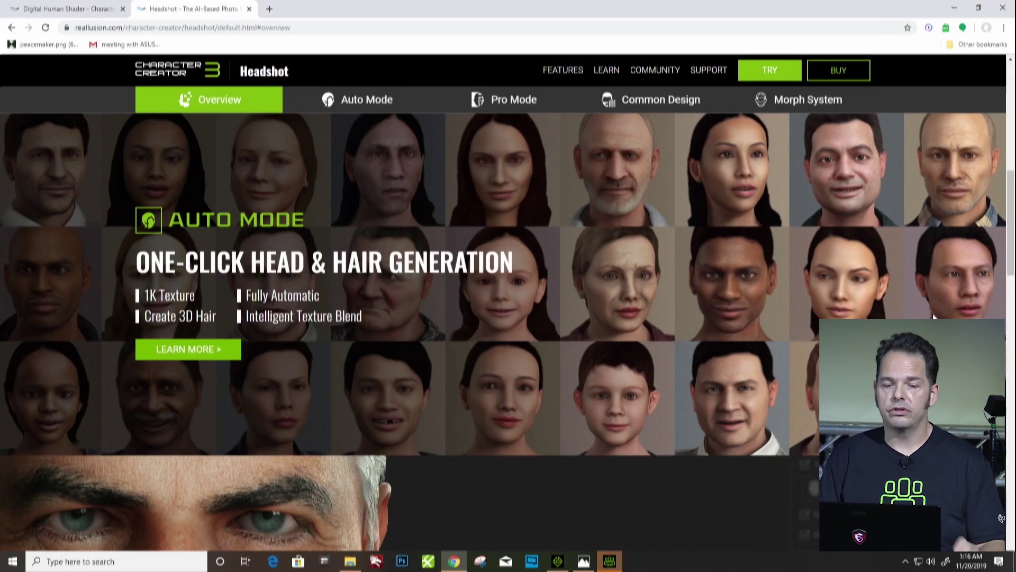
pyautogui.scroll(-1, 931, 317)
pyautogui.scroll(1, 931, 317)
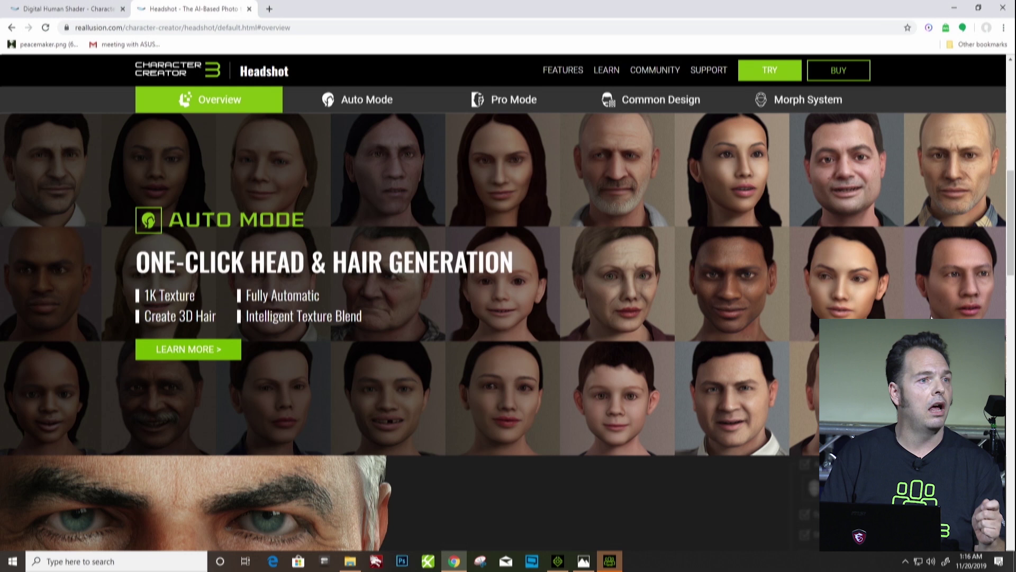
# - Read the Pro Mode and Shape Controls sections of the Headshot overview
pyautogui.scroll(-7, 934, 311)
pyautogui.scroll(2, 934, 315)
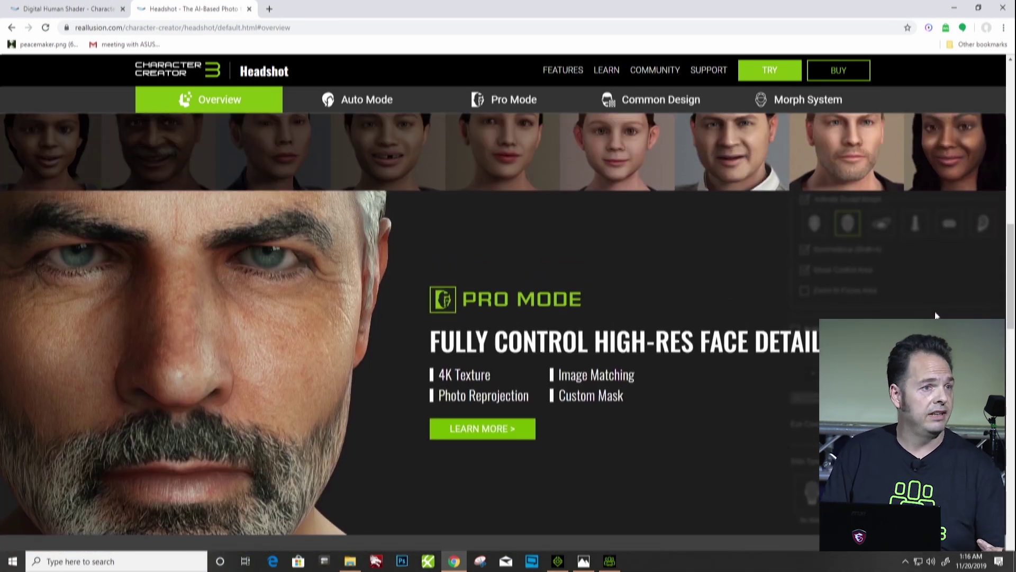
pyautogui.scroll(-1, 935, 314)
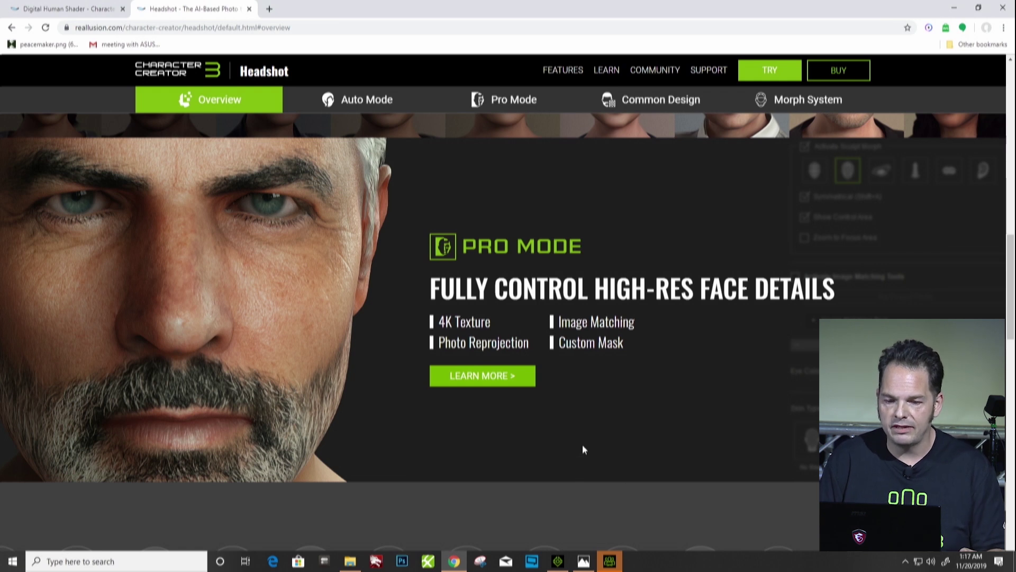
pyautogui.scroll(-4, 498, 413)
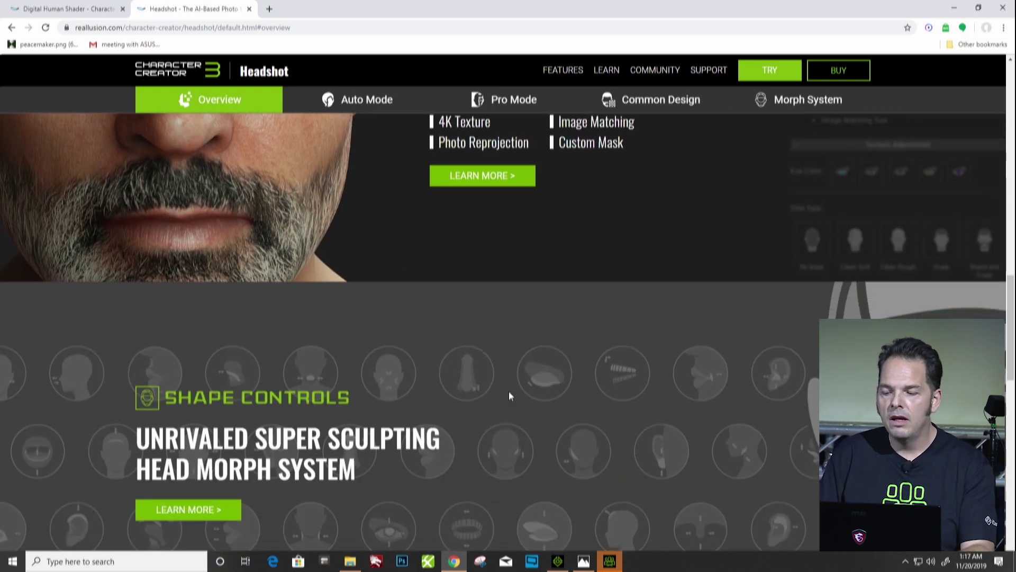
pyautogui.scroll(-3, 509, 392)
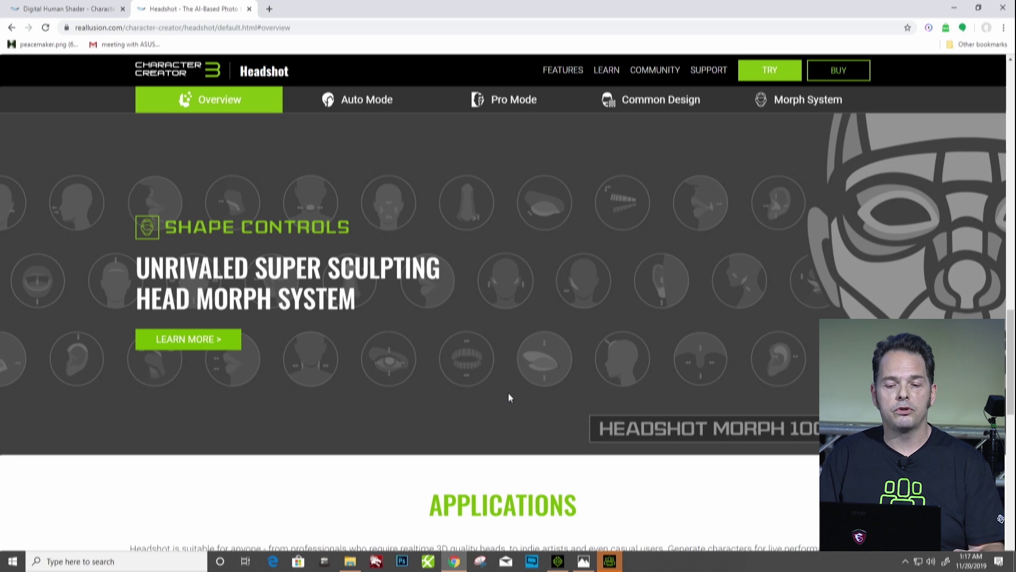
pyautogui.scroll(1, 509, 397)
pyautogui.scroll(2, 508, 397)
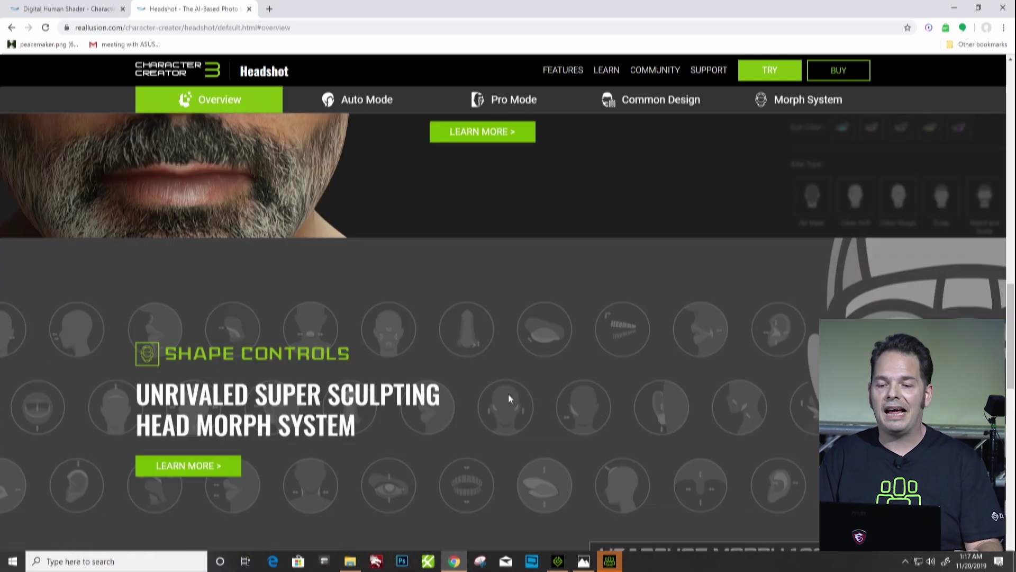
pyautogui.scroll(-1, 508, 397)
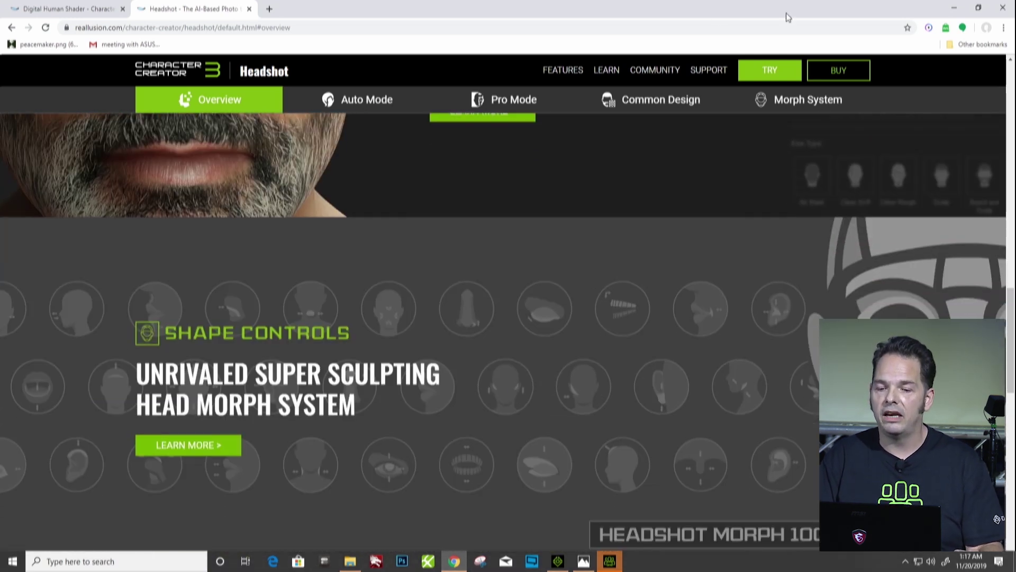
# - Open the Morph System page and examine the on-screen sculpt design and the Face option under the six levels of morph detail
pyautogui.click(801, 99)
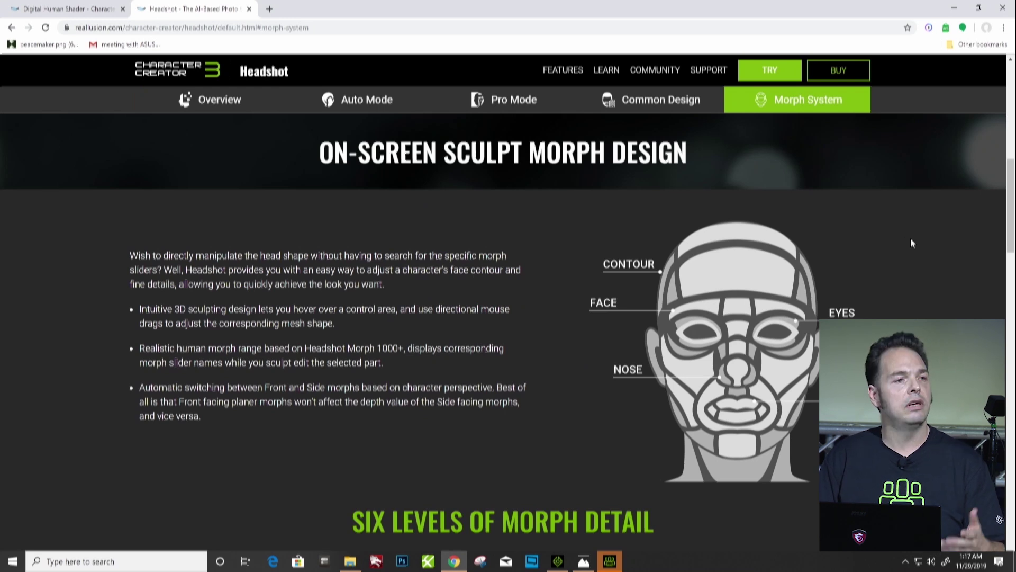
pyautogui.scroll(-2, 912, 243)
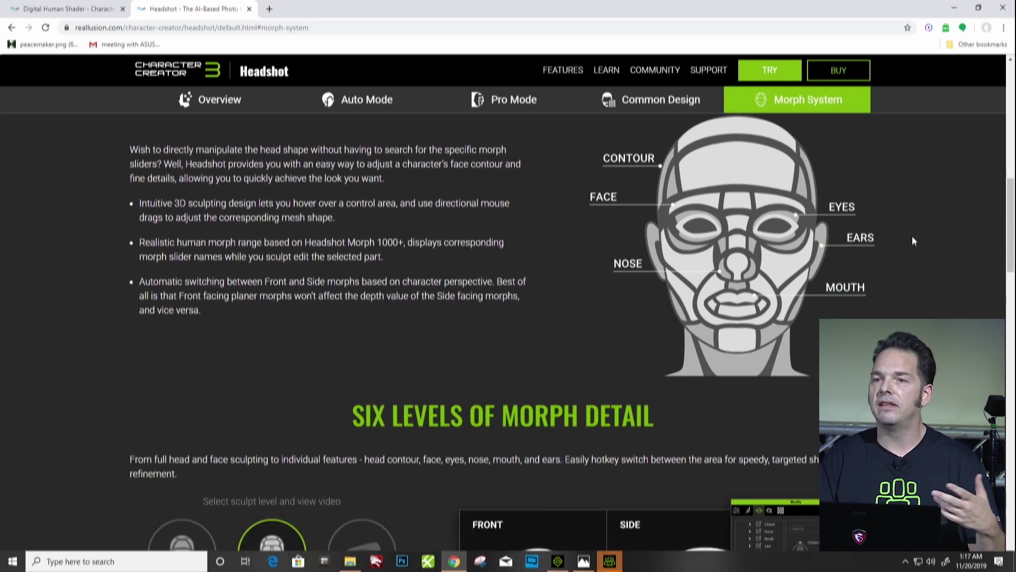
pyautogui.scroll(-4, 913, 241)
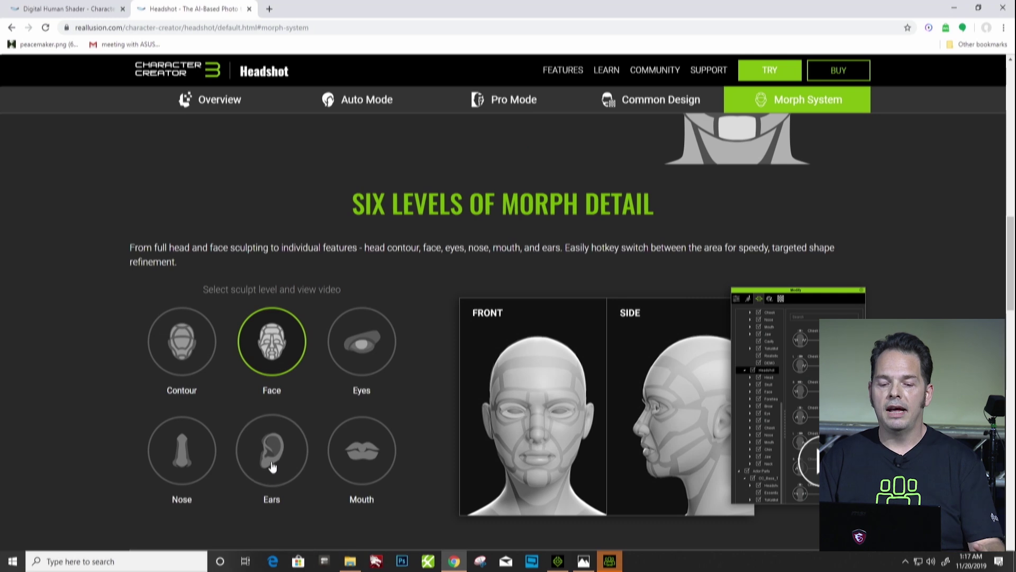
pyautogui.click(272, 358)
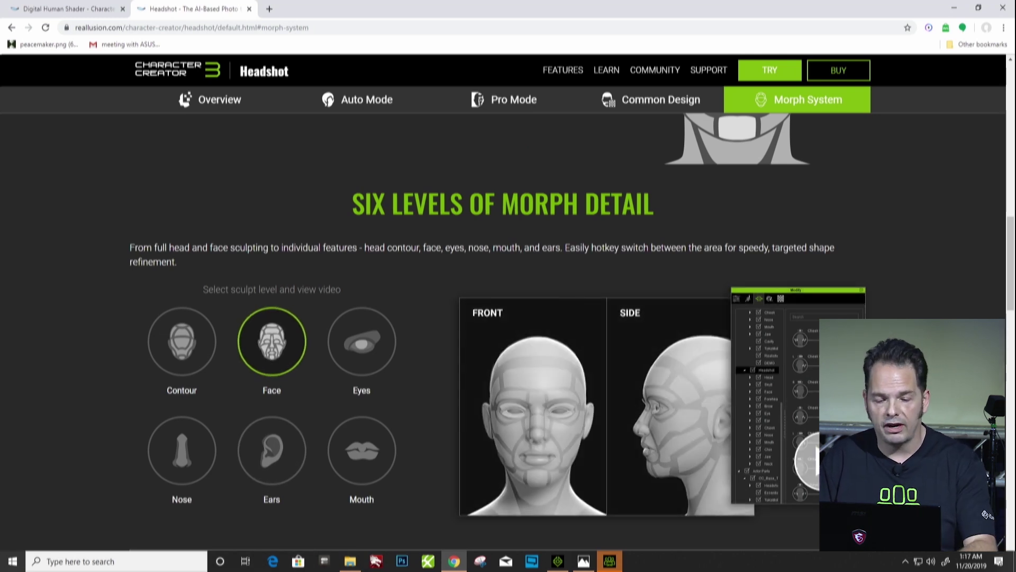
pyautogui.scroll(-2, 529, 318)
# - Return to Character Creator and inspect the generated character's face and full body from several angles
pyautogui.hotkey('alt', 'Tab')
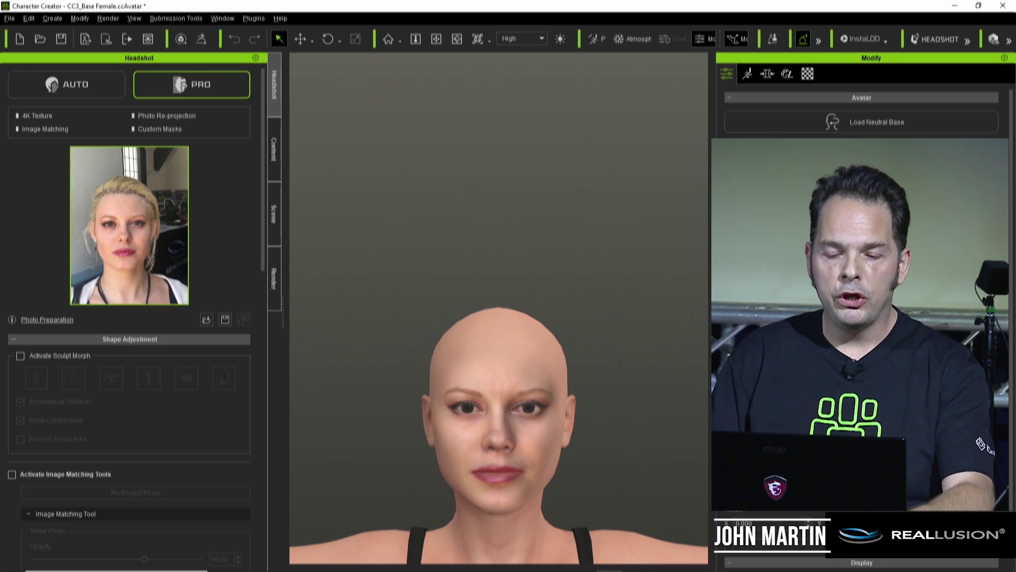
pyautogui.moveTo(610, 312); pyautogui.dragTo(609, 48, button='middle')
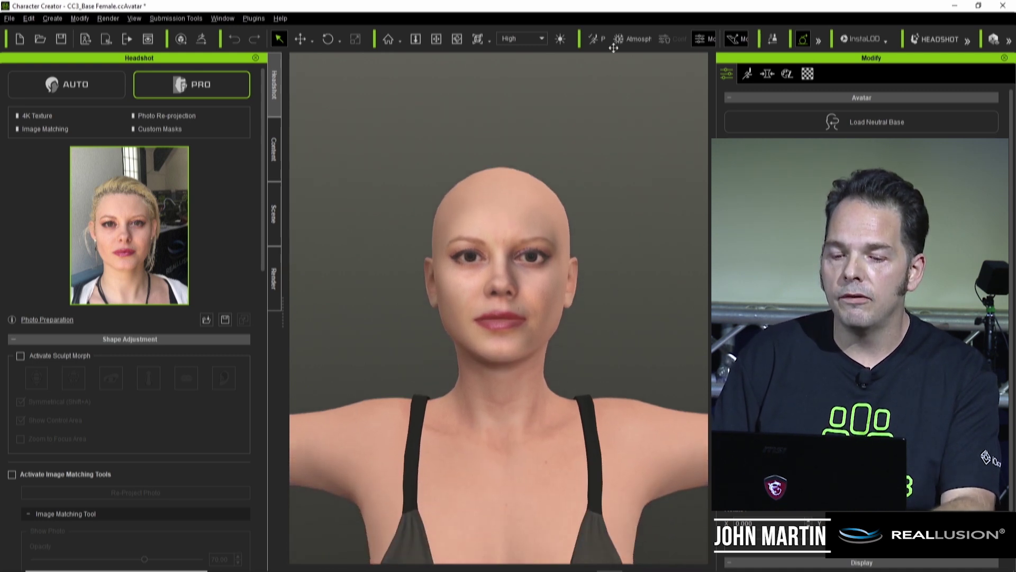
pyautogui.moveTo(642, 297); pyautogui.dragTo(632, 218, button='middle')
pyautogui.scroll(2, 636, 243)
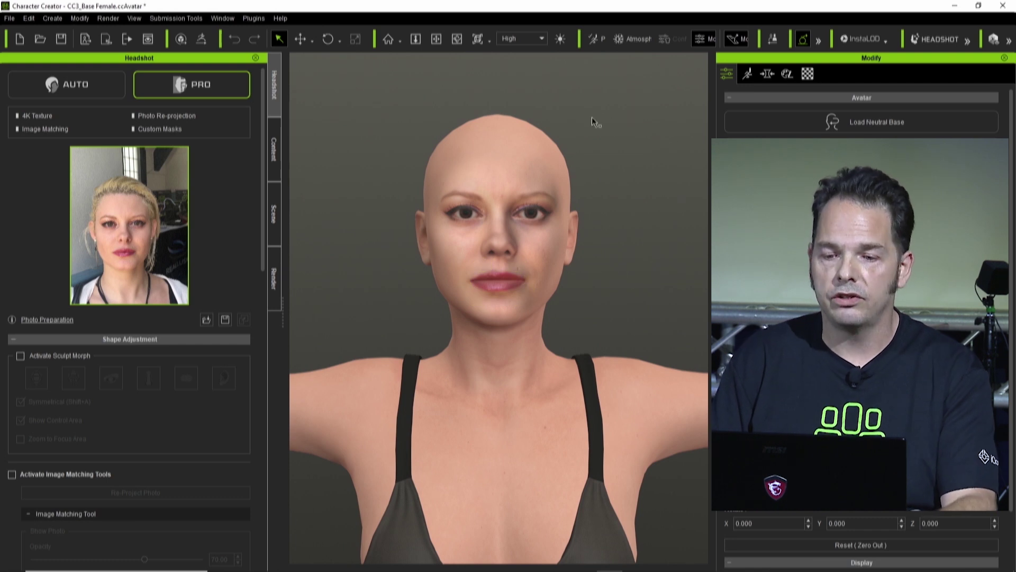
pyautogui.moveTo(630, 279)
pyautogui.mouseDown(button='right')
pyautogui.moveTo(582, 278)
pyautogui.moveTo(634, 273)
pyautogui.mouseUp(button='right')
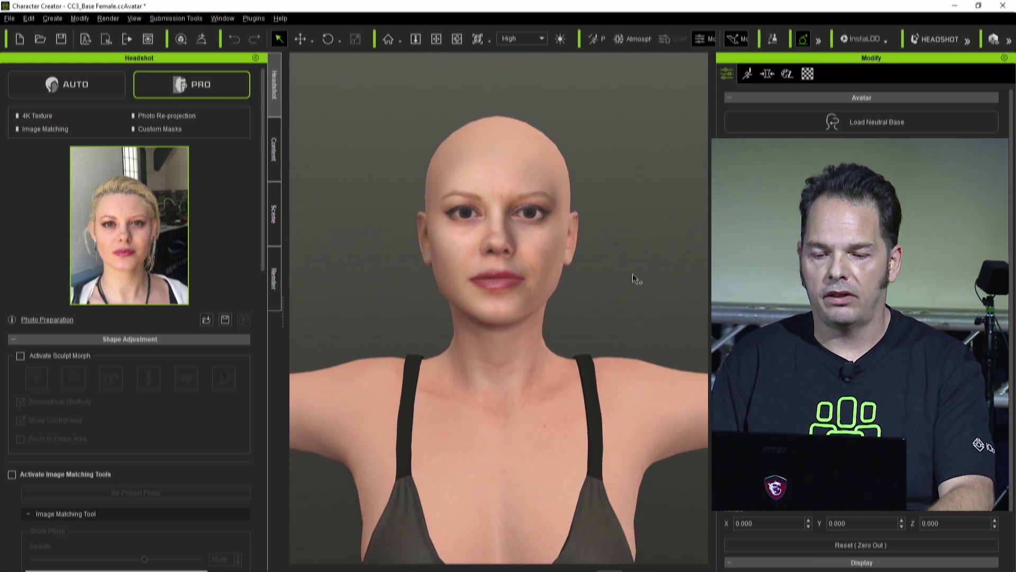
pyautogui.press('f')
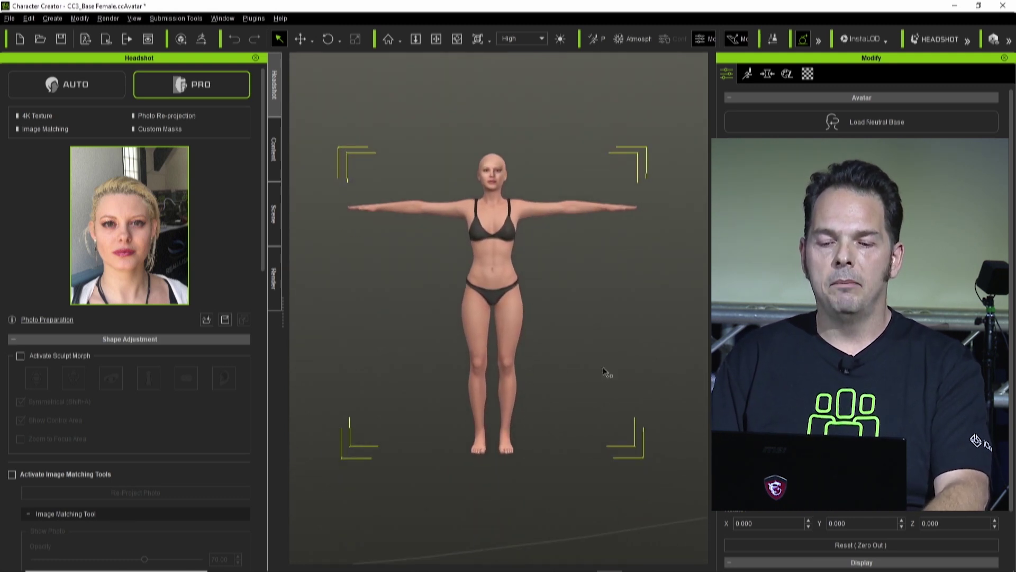
pyautogui.scroll(5, 603, 369)
pyautogui.moveTo(645, 386); pyautogui.dragTo(678, 399, button='right')
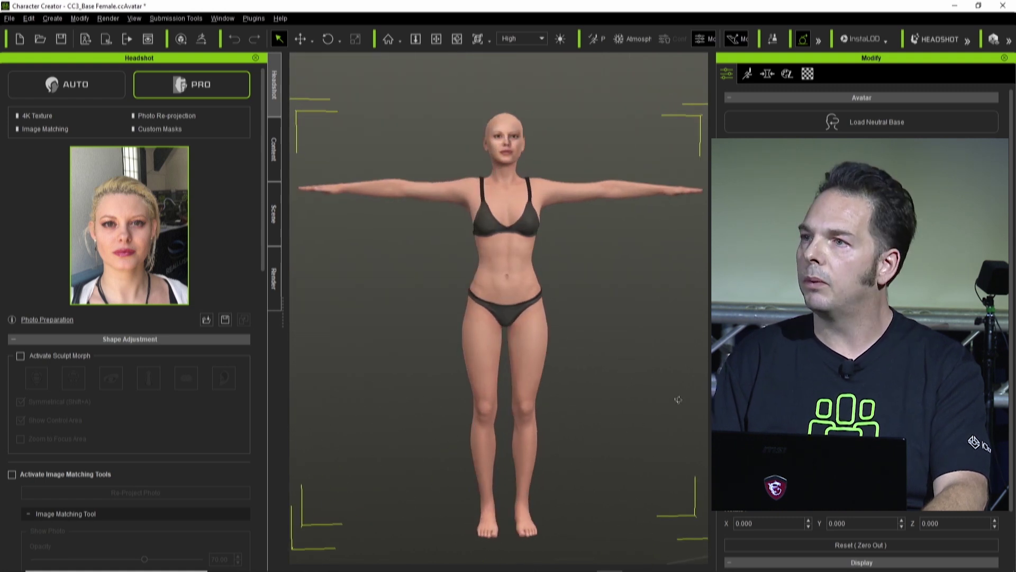
pyautogui.moveTo(416, 390); pyautogui.dragTo(517, 384, button='right')
pyautogui.press('f')
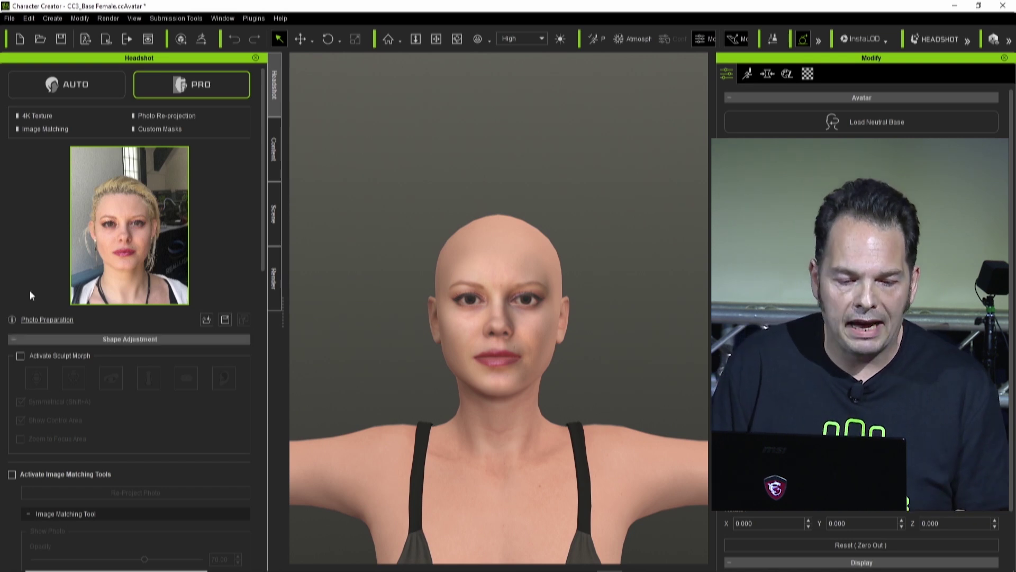
# - Activate Sculpt Morph and narrow the head symmetrically to a Head Width of about -97 and an Ear Height of about -1
pyautogui.click(21, 356)
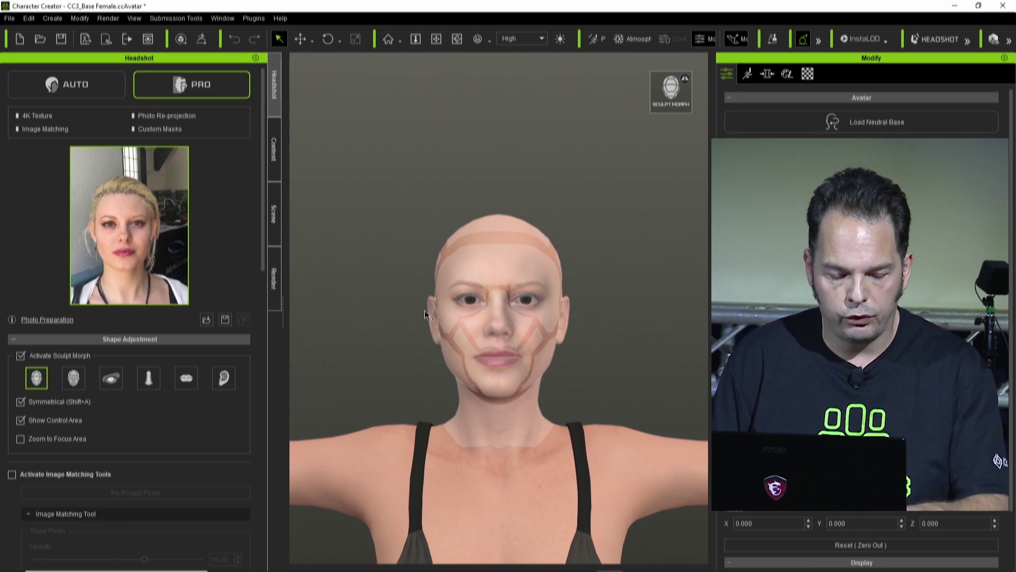
pyautogui.scroll(3, 427, 354)
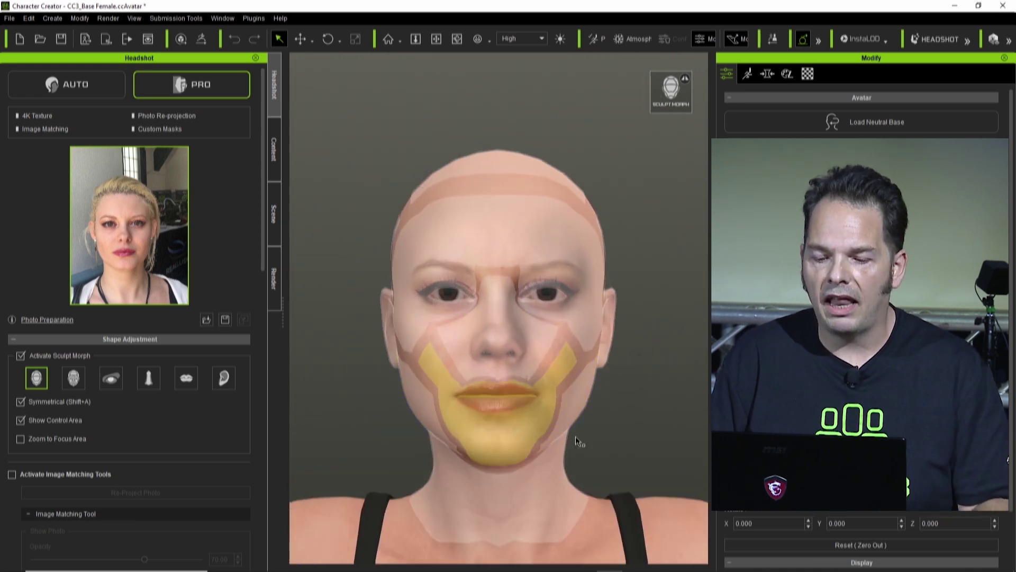
pyautogui.moveTo(353, 368); pyautogui.dragTo(412, 325, button='right')
pyautogui.moveTo(383, 298)
pyautogui.mouseDown()
pyautogui.moveTo(405, 300)
pyautogui.moveTo(307, 308)
pyautogui.moveTo(404, 300)
pyautogui.mouseUp()
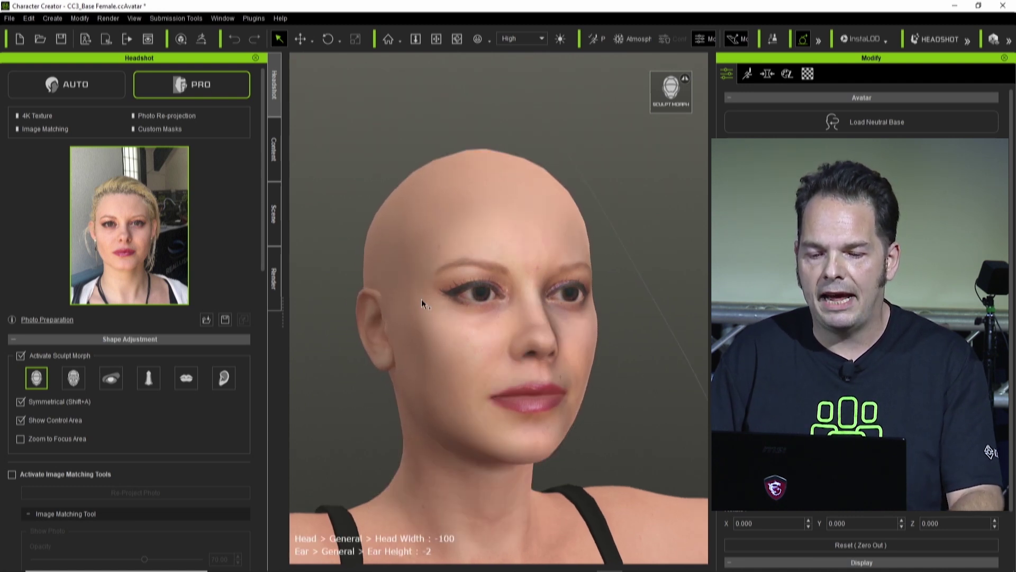
pyautogui.moveTo(580, 381); pyautogui.dragTo(531, 372, button='right')
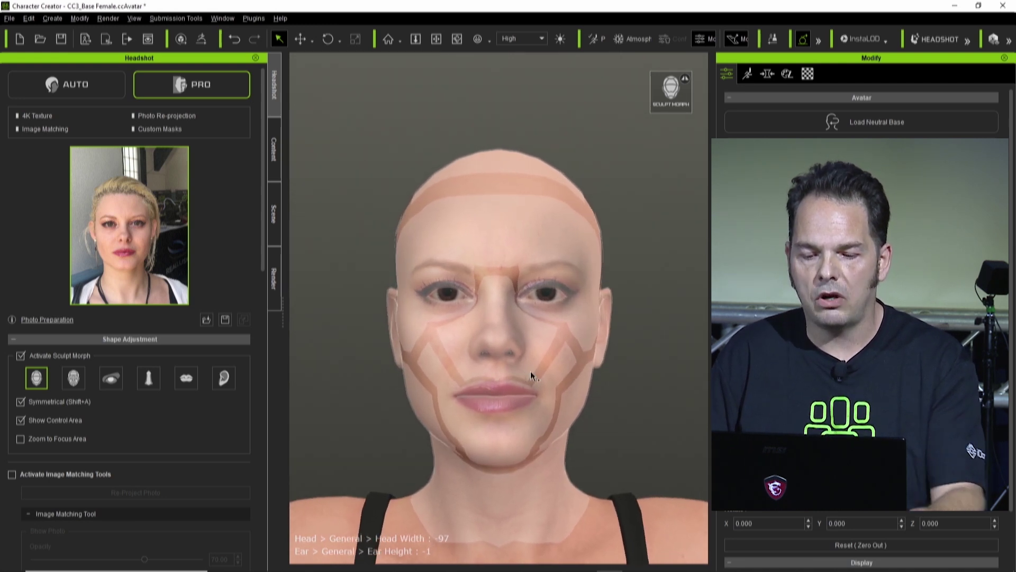
# - Sculpt the Jaw Height to about -9 and, from the side profile, the Face Center Depth to about 12
pyautogui.moveTo(506, 452)
pyautogui.mouseDown()
pyautogui.moveTo(509, 414)
pyautogui.moveTo(508, 446)
pyautogui.mouseUp()
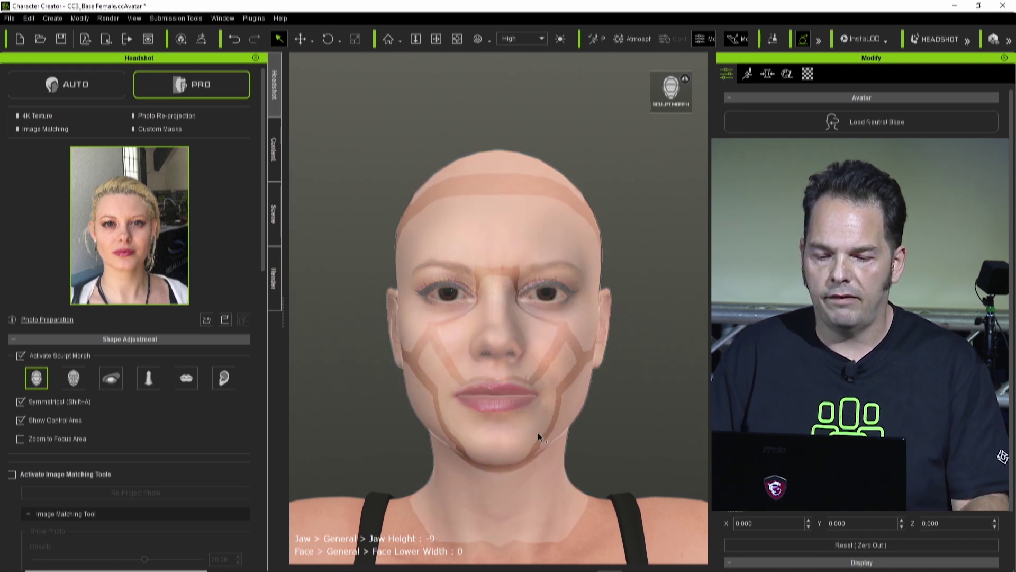
pyautogui.moveTo(509, 239); pyautogui.dragTo(603, 357)
pyautogui.moveTo(343, 456); pyautogui.dragTo(569, 430, button='right')
pyautogui.moveTo(584, 420); pyautogui.dragTo(614, 342)
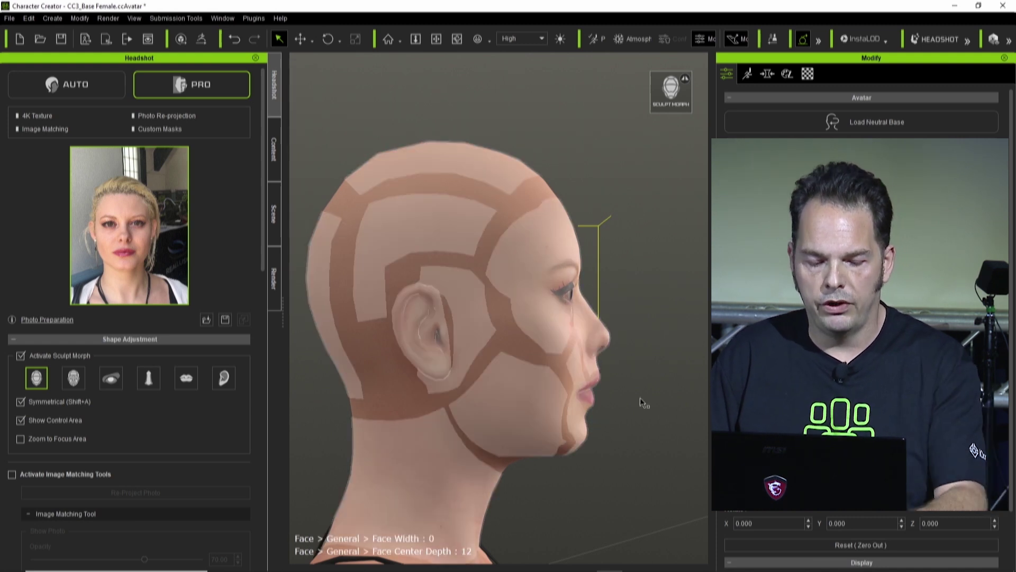
pyautogui.moveTo(617, 447); pyautogui.dragTo(247, 431, button='right')
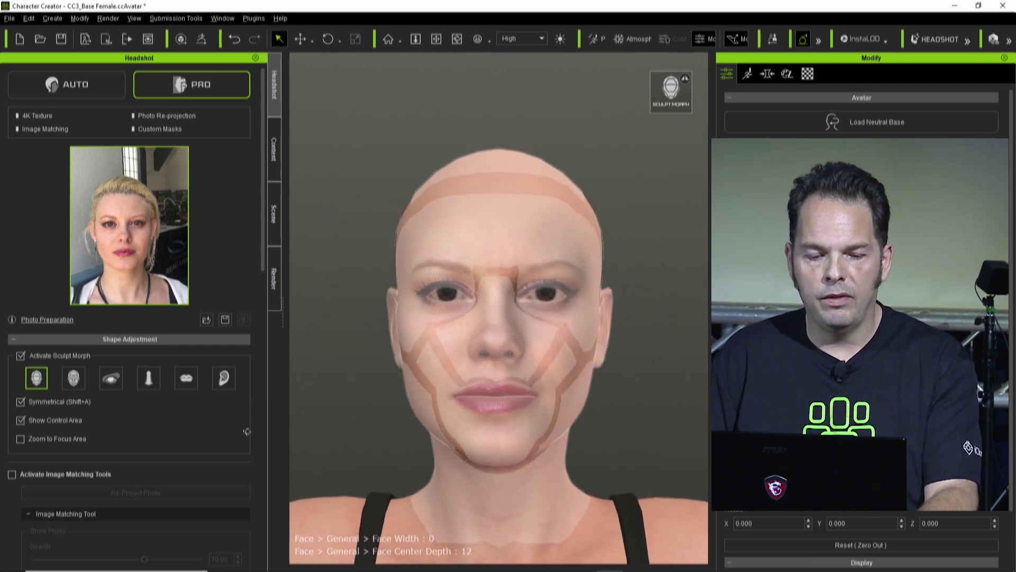
# - Switch Sculpt Morph from the head contour areas to the detailed face control areas and frame the face up close
pyautogui.click(73, 378)
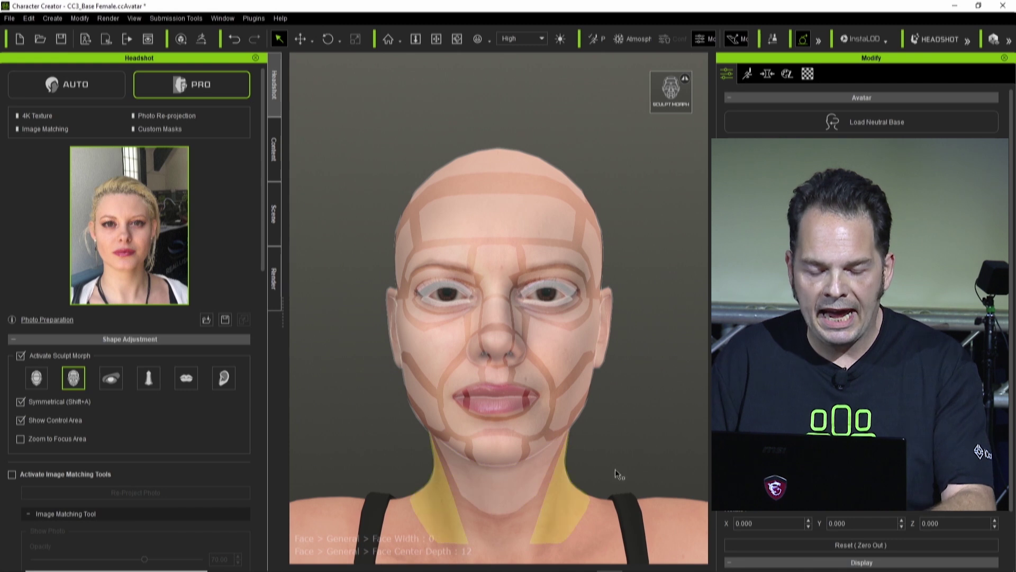
pyautogui.press('f')
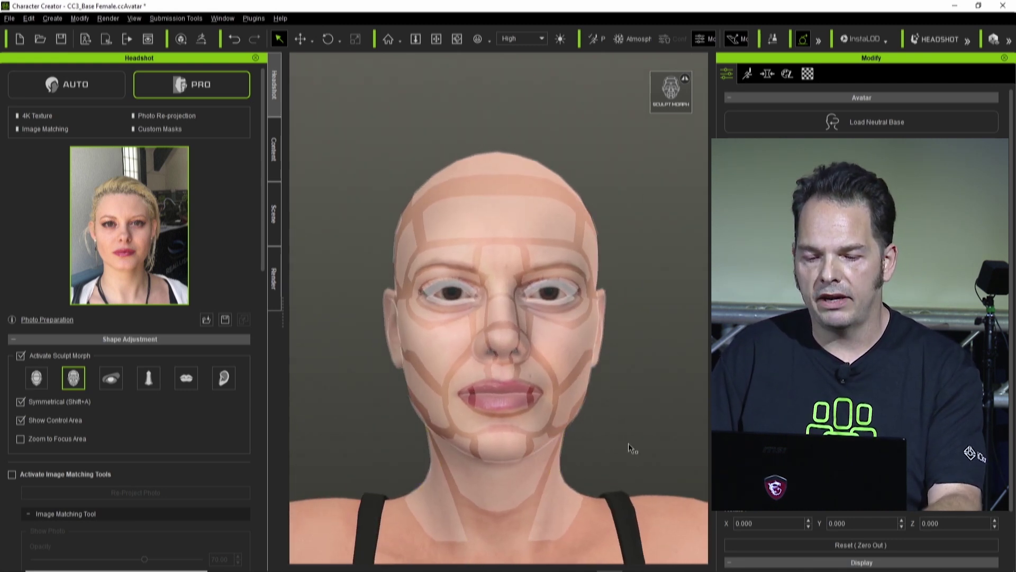
pyautogui.scroll(5, 628, 439)
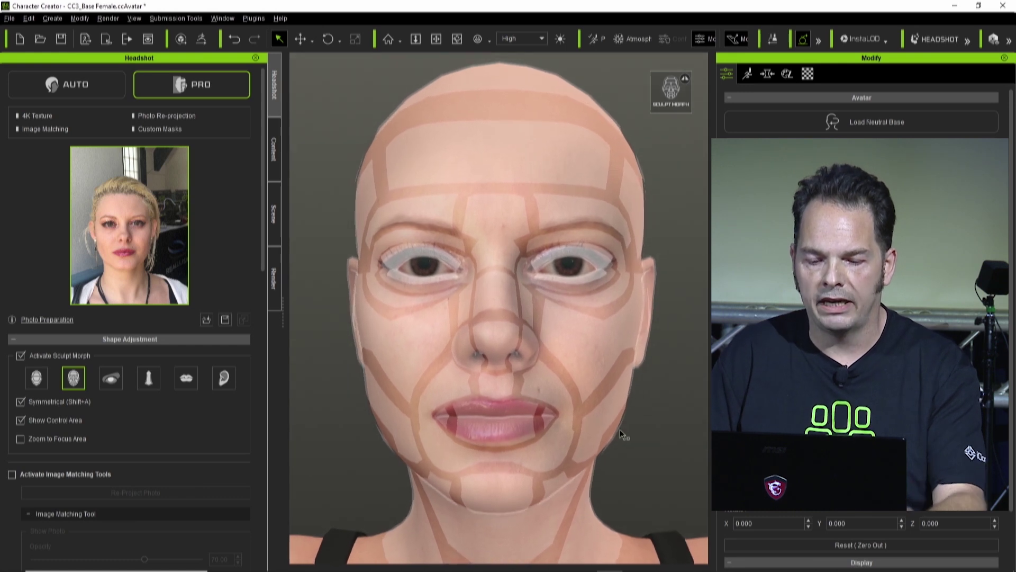
# - Sculpt the Chin Height to about 26 and narrow the nose with Tip Width about -30, Ridge Lower Width -100 and Ridge Upper Width about -98
pyautogui.moveTo(488, 487)
pyautogui.mouseDown()
pyautogui.moveTo(496, 449)
pyautogui.moveTo(498, 479)
pyautogui.mouseUp()
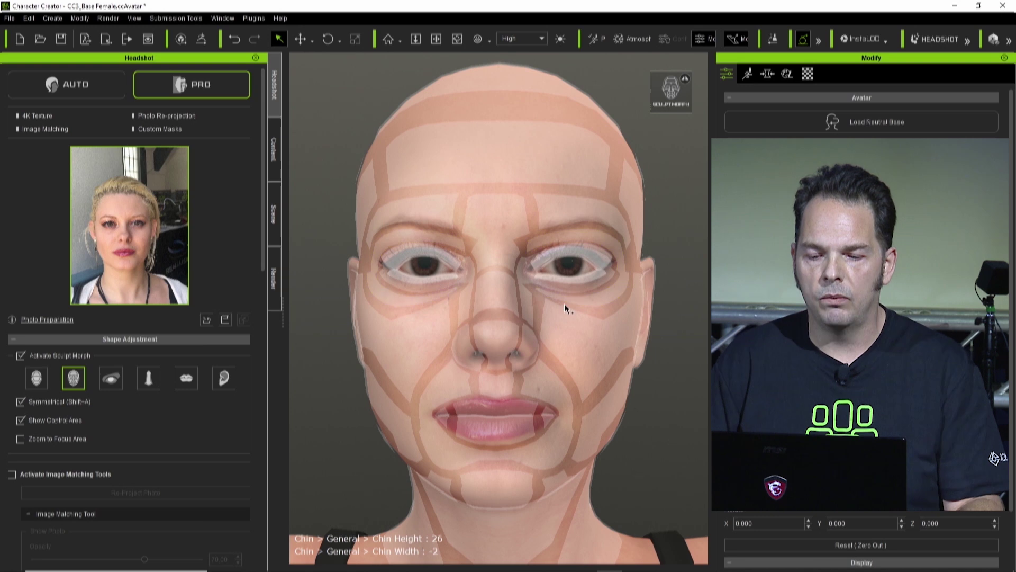
pyautogui.moveTo(506, 331); pyautogui.dragTo(462, 338)
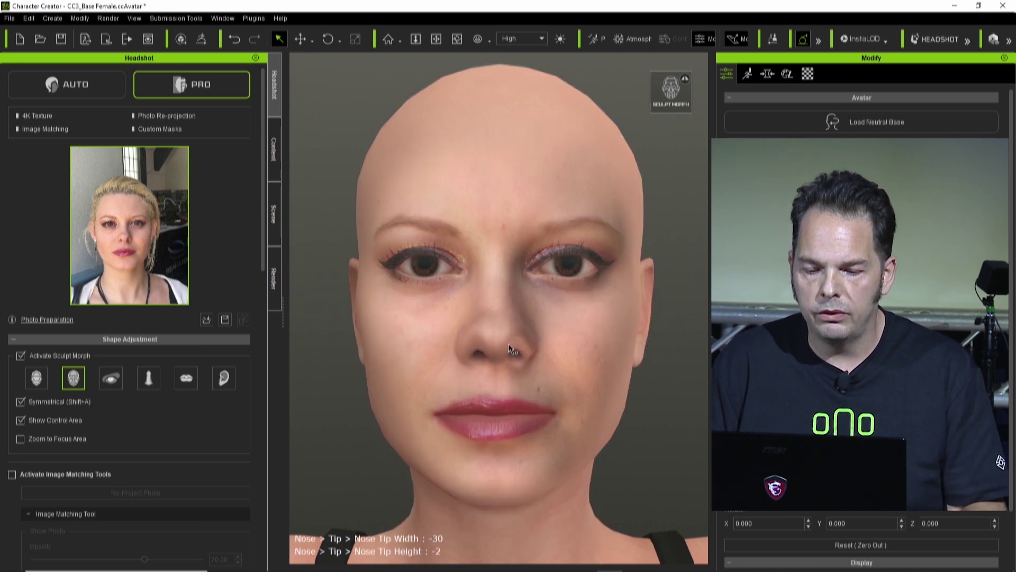
pyautogui.moveTo(503, 294); pyautogui.dragTo(451, 300)
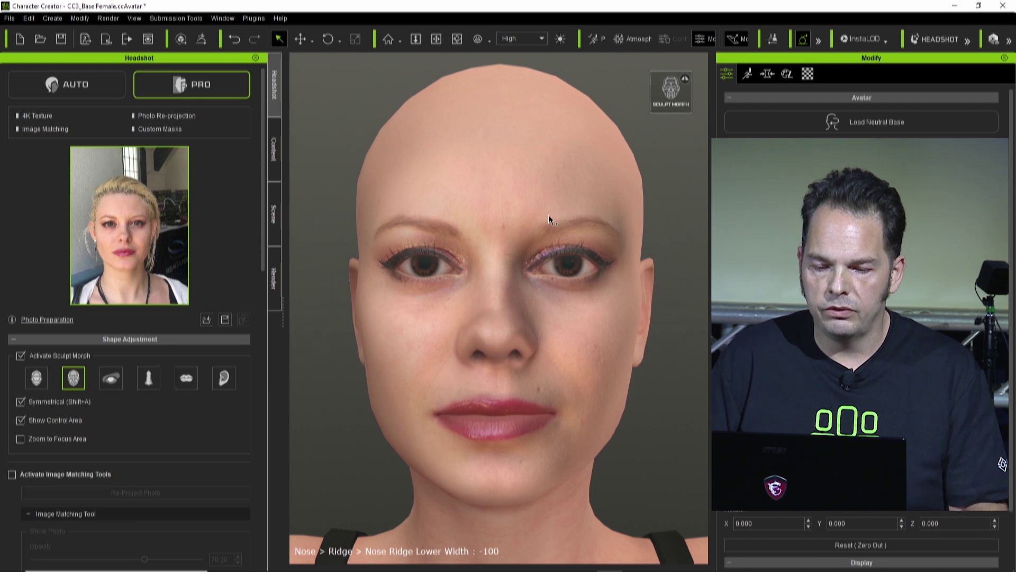
pyautogui.moveTo(499, 257); pyautogui.dragTo(465, 252)
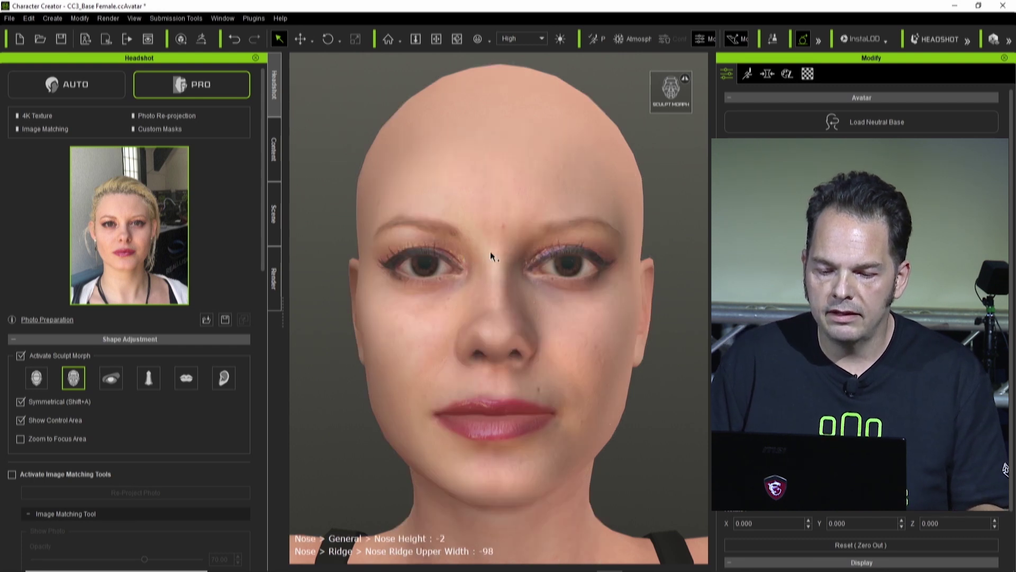
# - Sculpt the Ear Outer Angle to about 64 and Ear Scale to about 48, and narrow the Nostril Width to about -27 using the nose control areas
pyautogui.hotkey('ctrl', 'z')
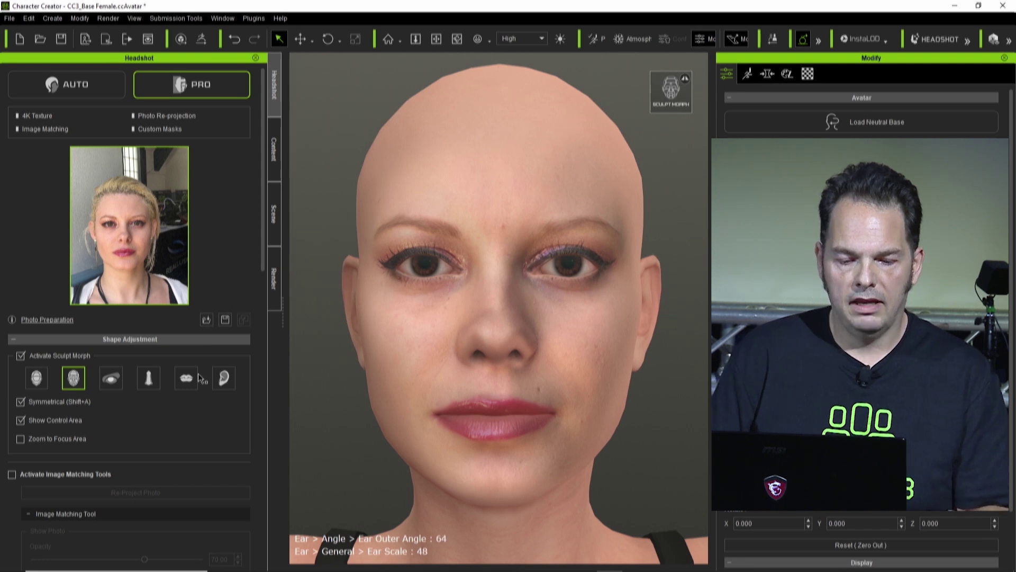
pyautogui.hotkey('ctrl', 'z')
pyautogui.click(150, 378)
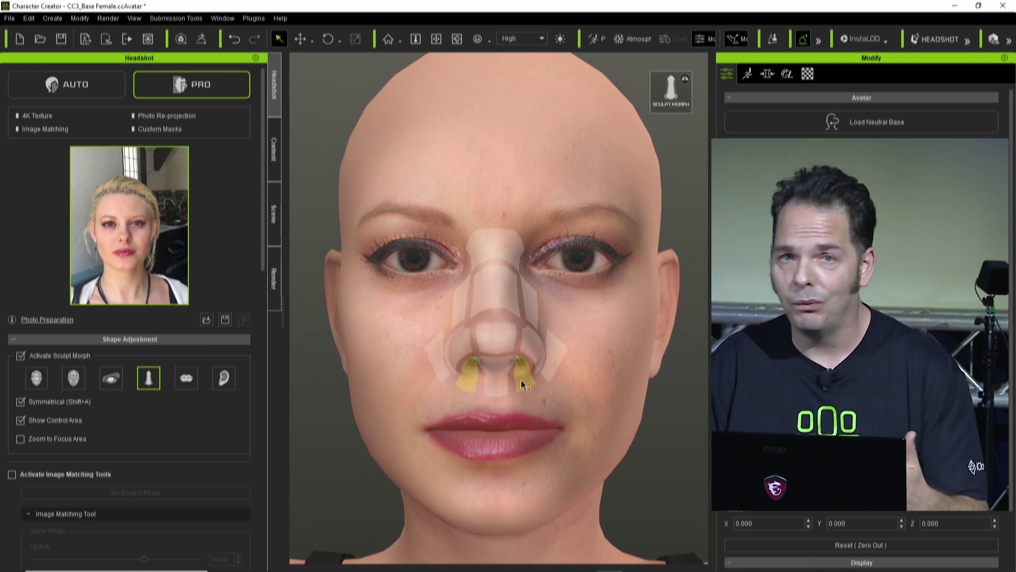
pyautogui.moveTo(495, 378); pyautogui.dragTo(474, 354)
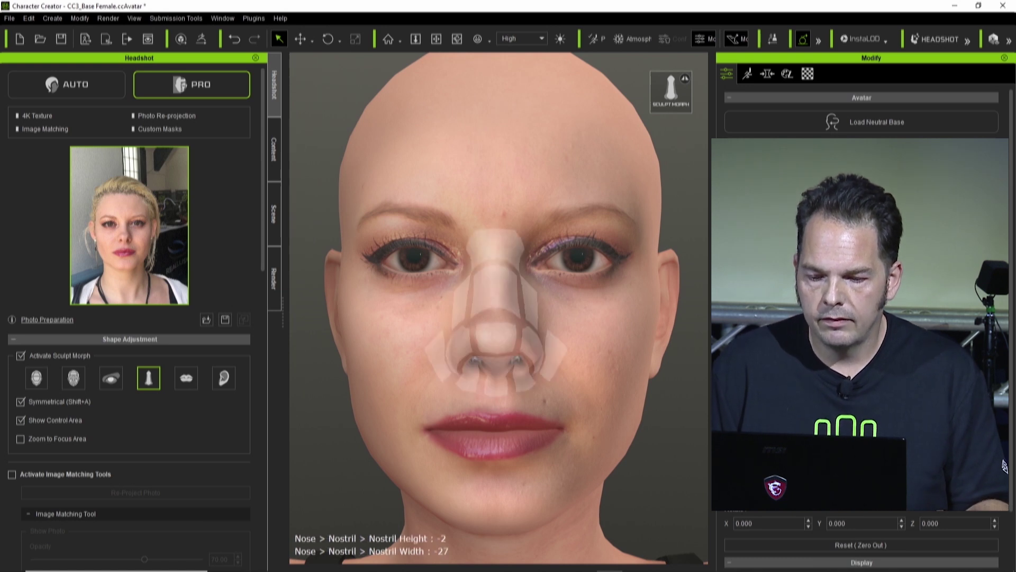
# - Sculpt the Eyelid Lower Height to about 29 using the eye control areas and check the whole head from the front
pyautogui.click(112, 378)
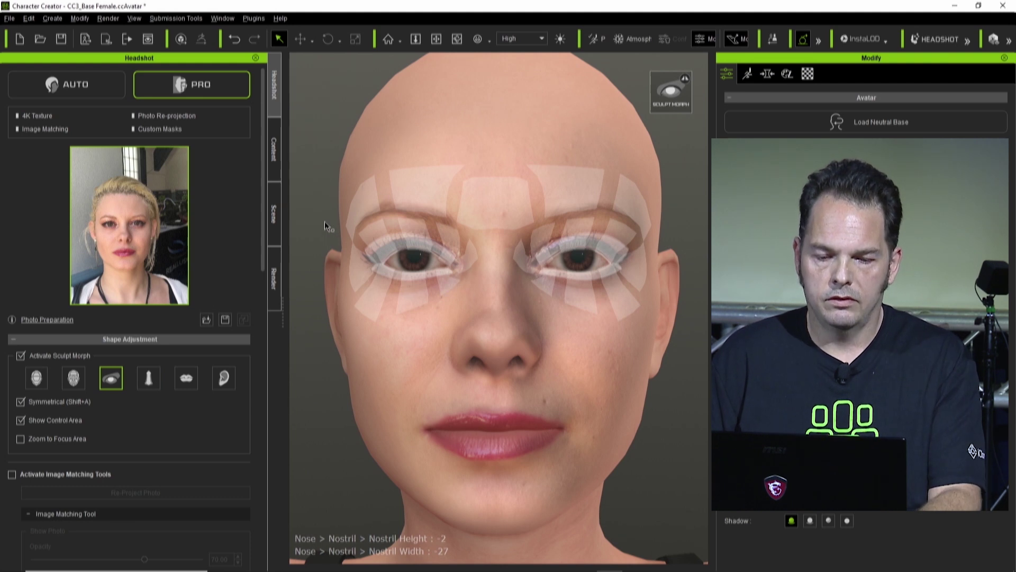
pyautogui.scroll(3, 325, 220)
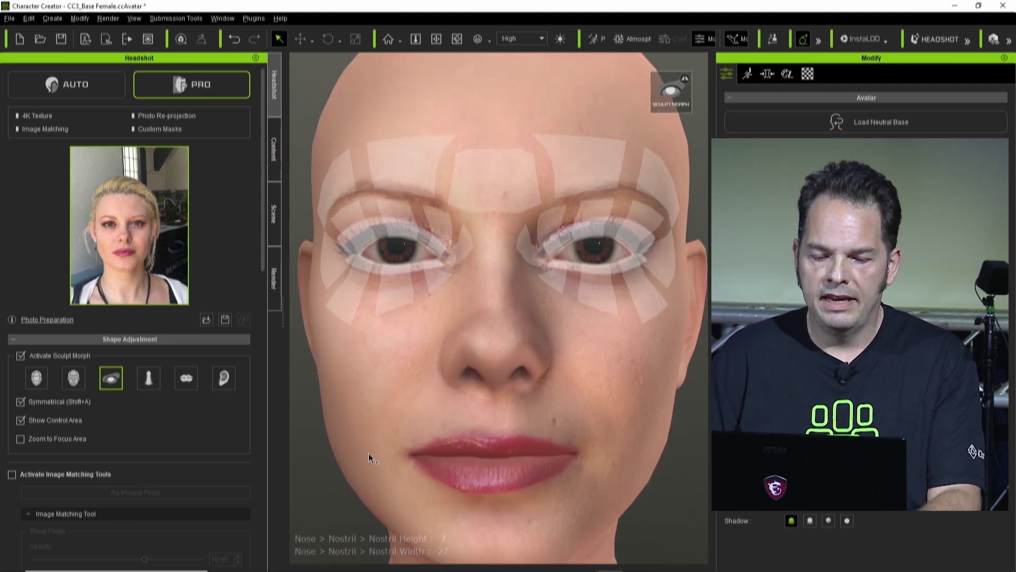
pyautogui.moveTo(313, 417); pyautogui.dragTo(375, 458, button='middle')
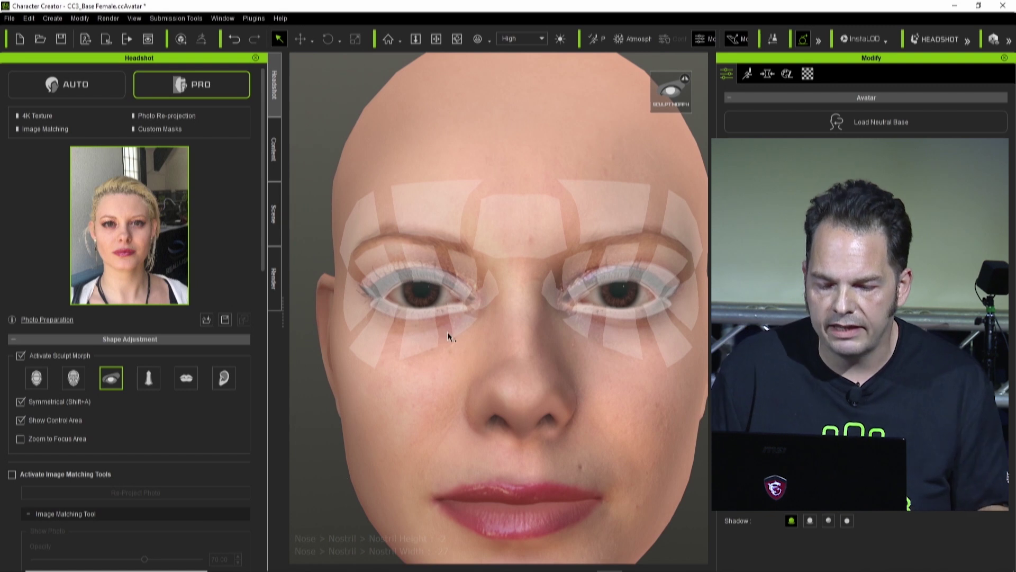
pyautogui.moveTo(425, 338); pyautogui.dragTo(427, 322)
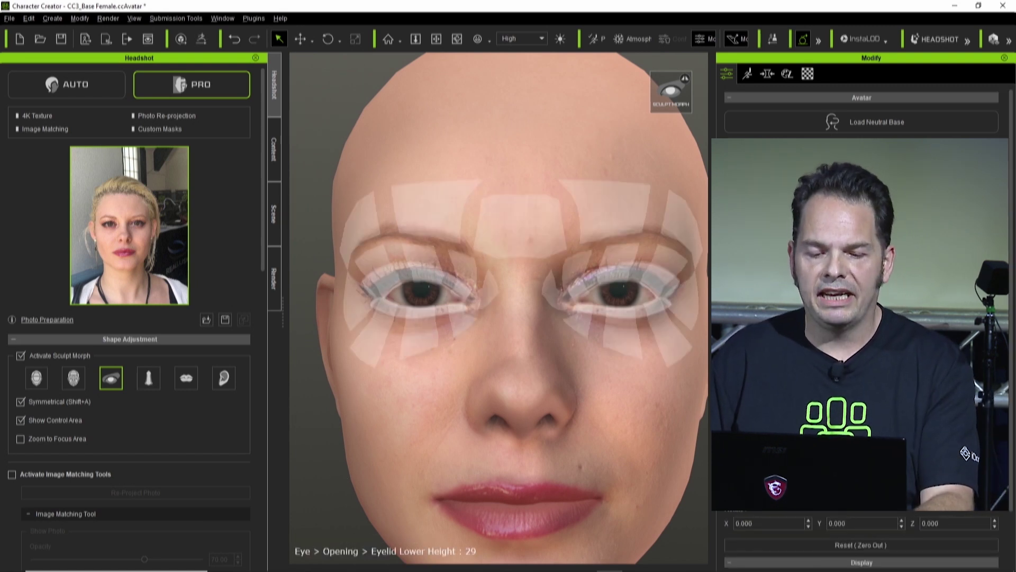
pyautogui.moveTo(315, 501); pyautogui.dragTo(510, 519, button='right')
pyautogui.scroll(-3, 694, 453)
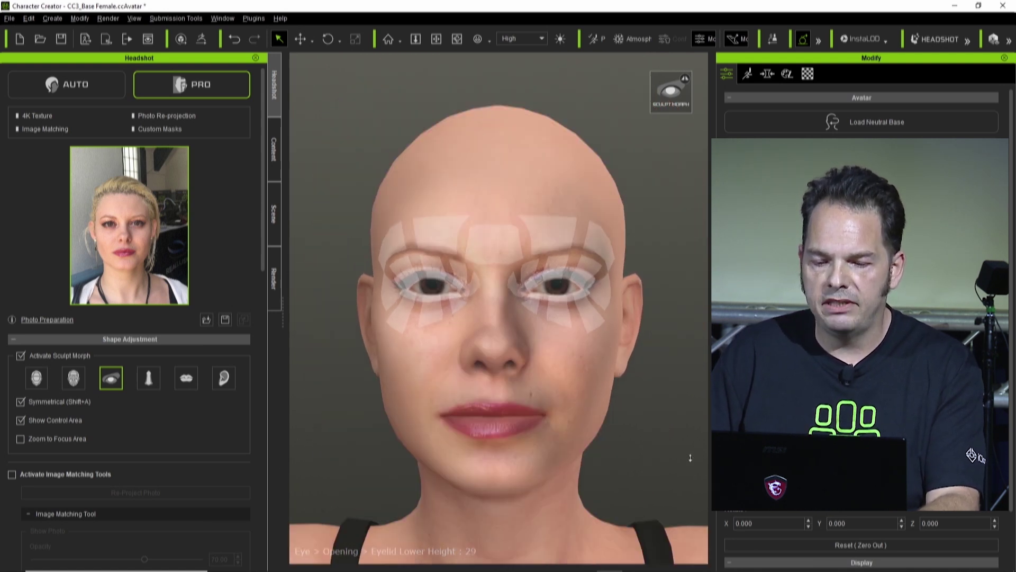
pyautogui.scroll(-1, 690, 451)
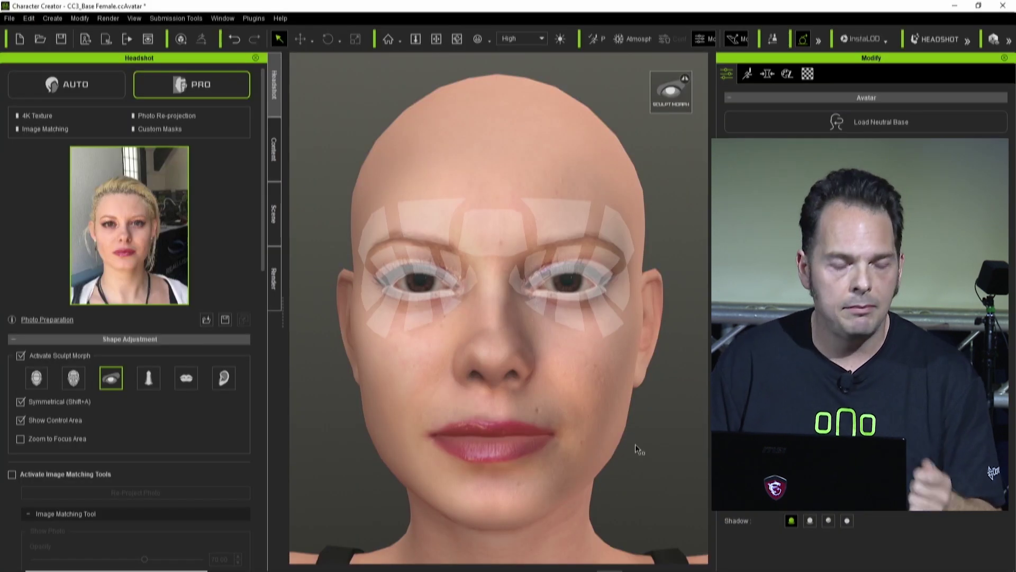
# - Overlay the photo with Image Matching at about 37 opacity and sculpt the Ear Outer Angle and Ear Top Height to about 97
pyautogui.click(222, 375)
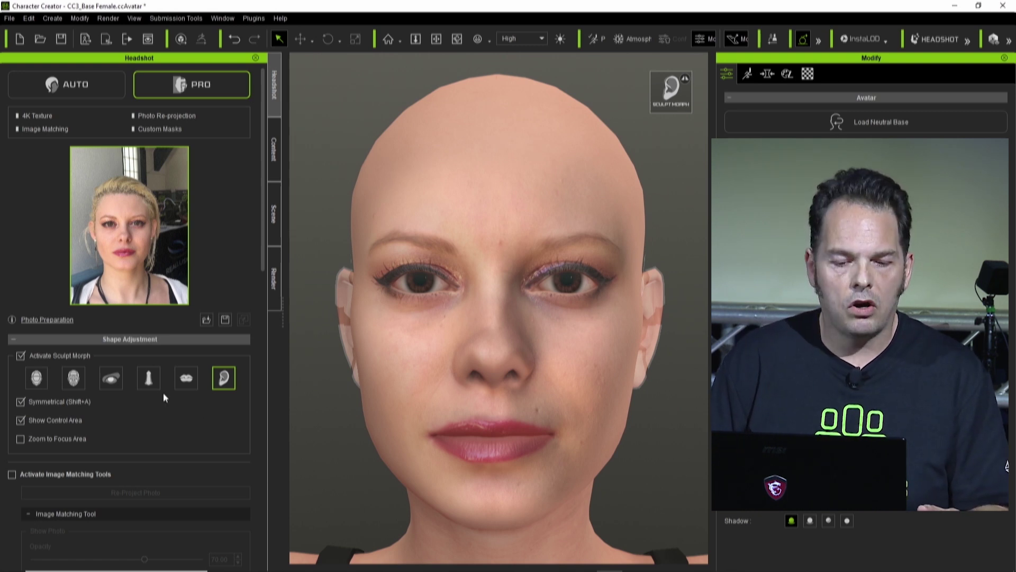
pyautogui.click(17, 475)
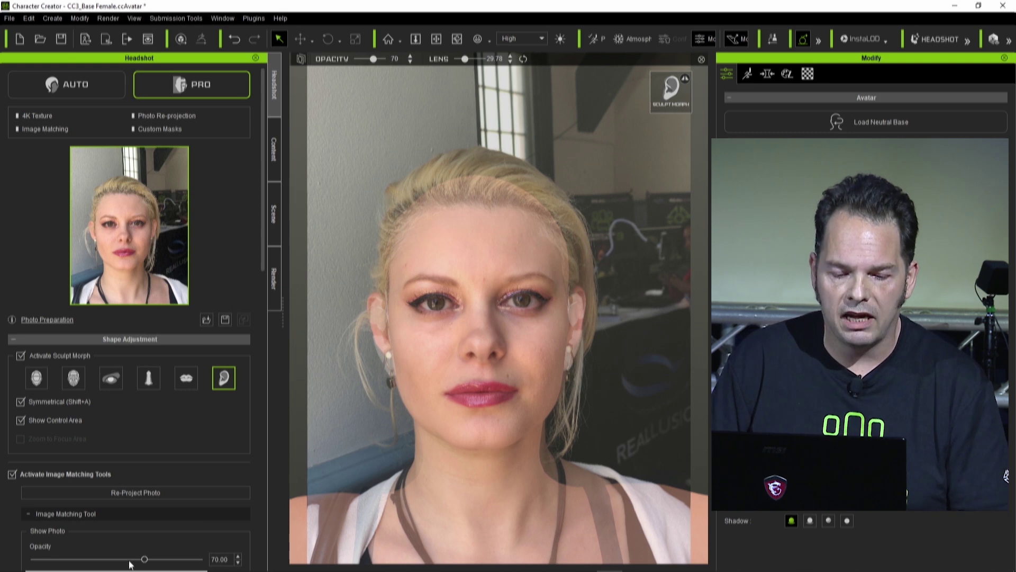
pyautogui.moveTo(145, 560); pyautogui.dragTo(83, 525)
pyautogui.moveTo(378, 304); pyautogui.dragTo(370, 291)
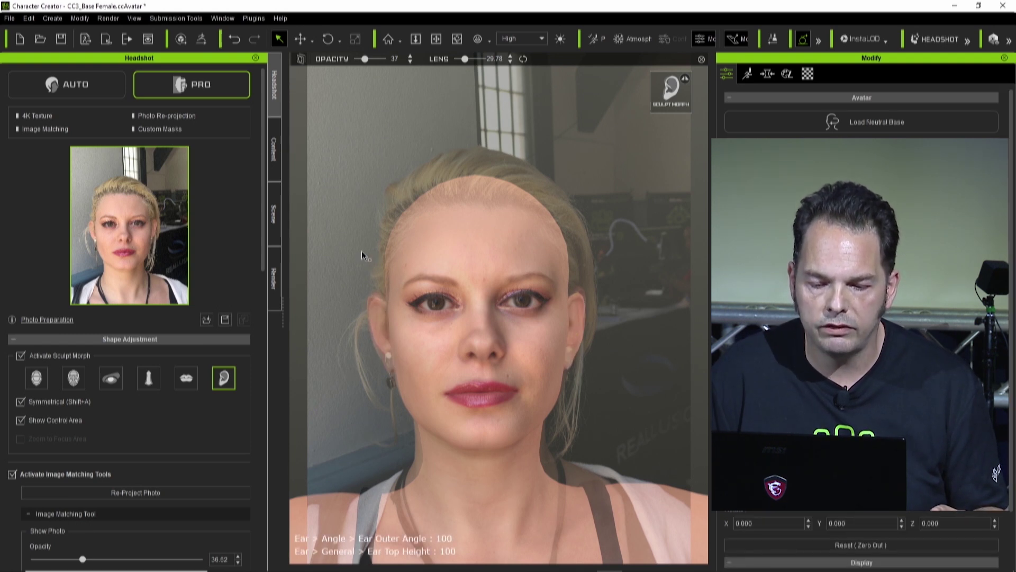
pyautogui.moveTo(363, 250); pyautogui.dragTo(446, 308)
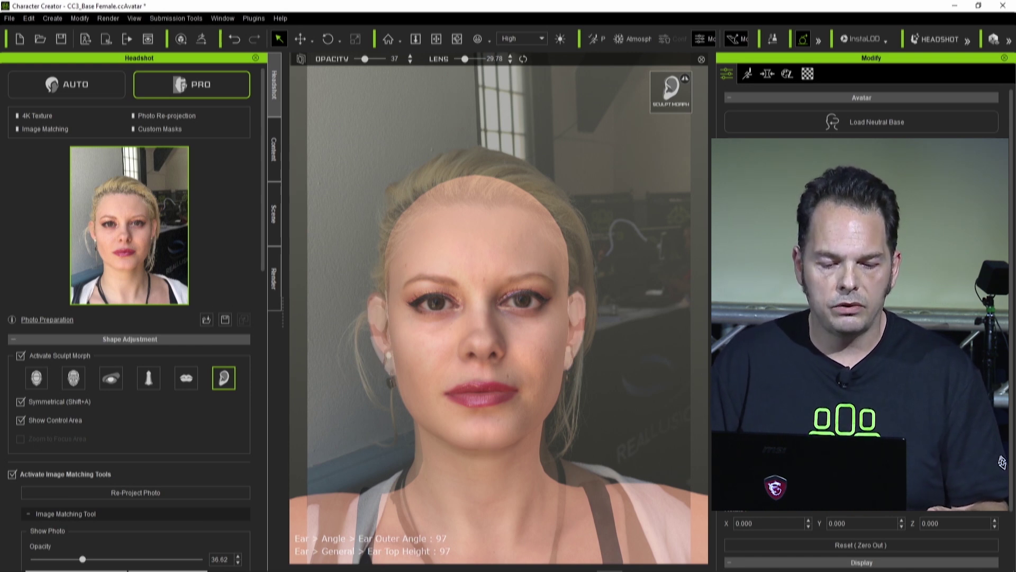
# - Compare the sculpted head with the reference photo at overlay opacities of 100 and 10
pyautogui.moveTo(116, 561); pyautogui.dragTo(202, 560)
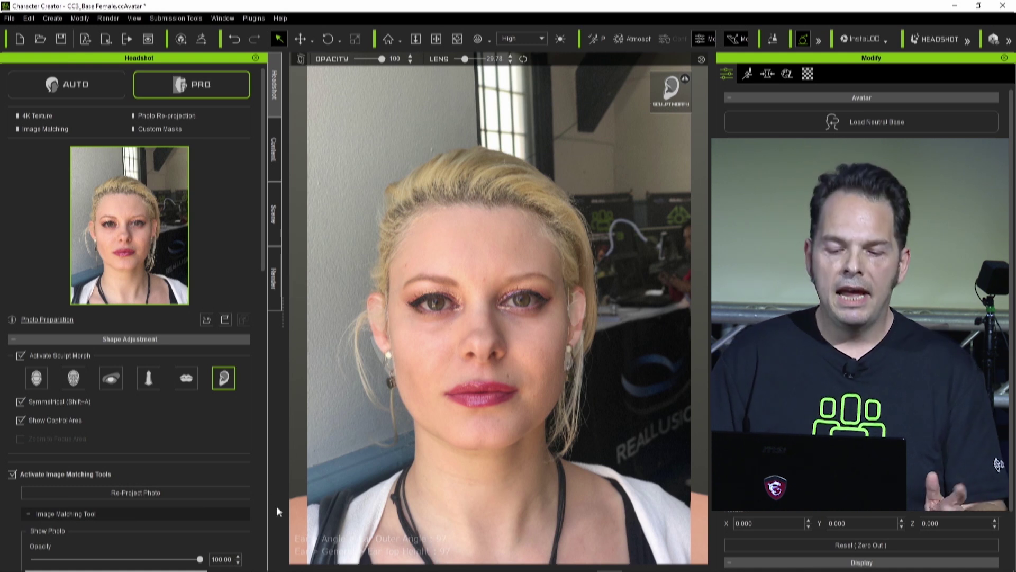
pyautogui.moveTo(170, 559); pyautogui.dragTo(27, 559)
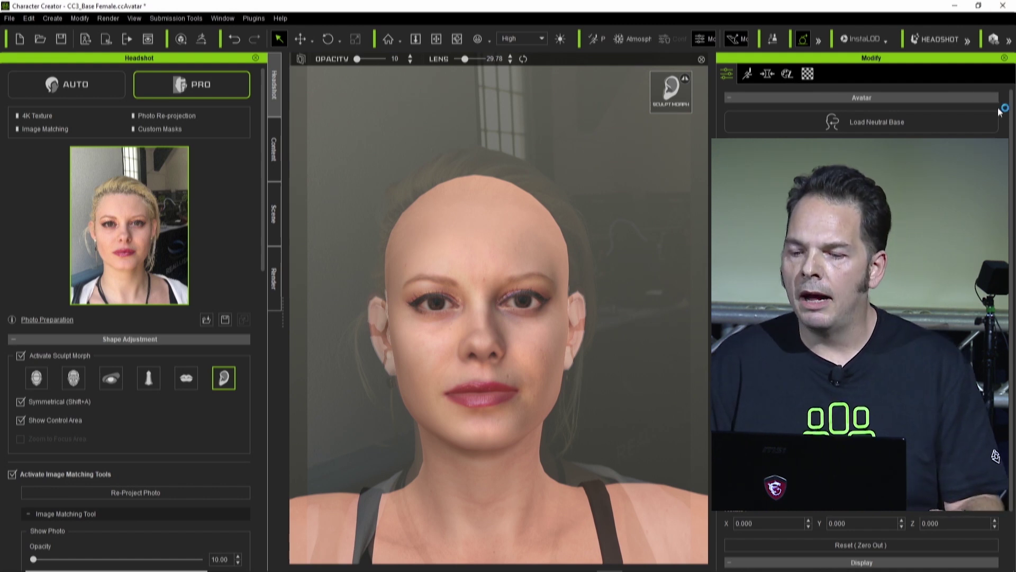
# - Show the character's morph sliders and deactivate both Sculpt Morph and the Image Matching Tools
pyautogui.click(769, 76)
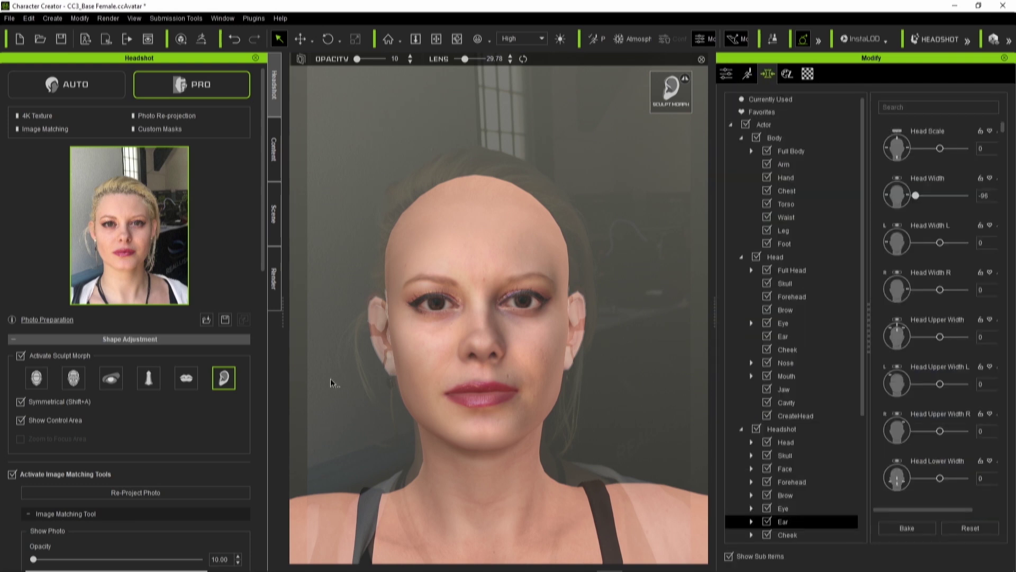
pyautogui.click(21, 356)
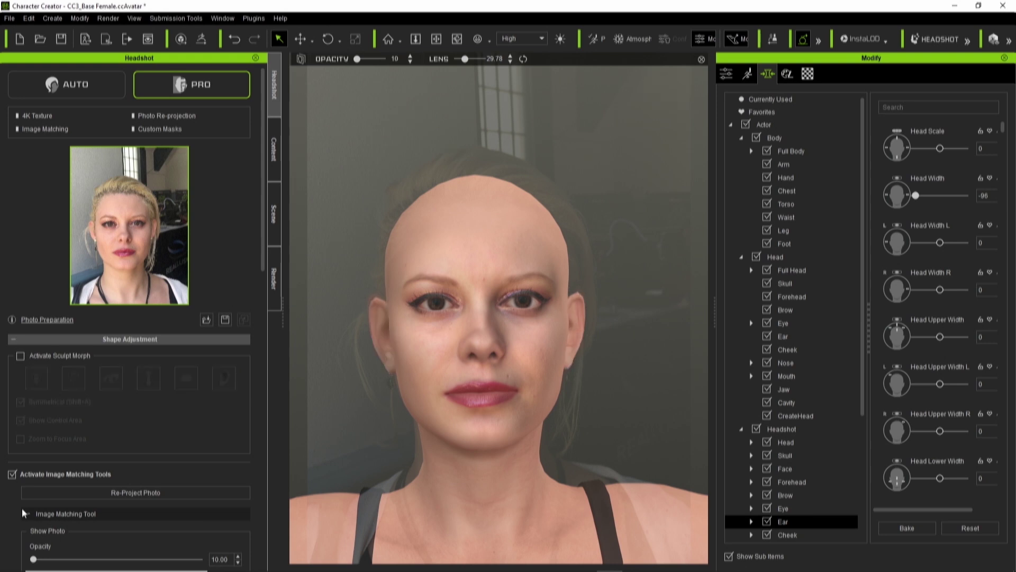
pyautogui.click(12, 474)
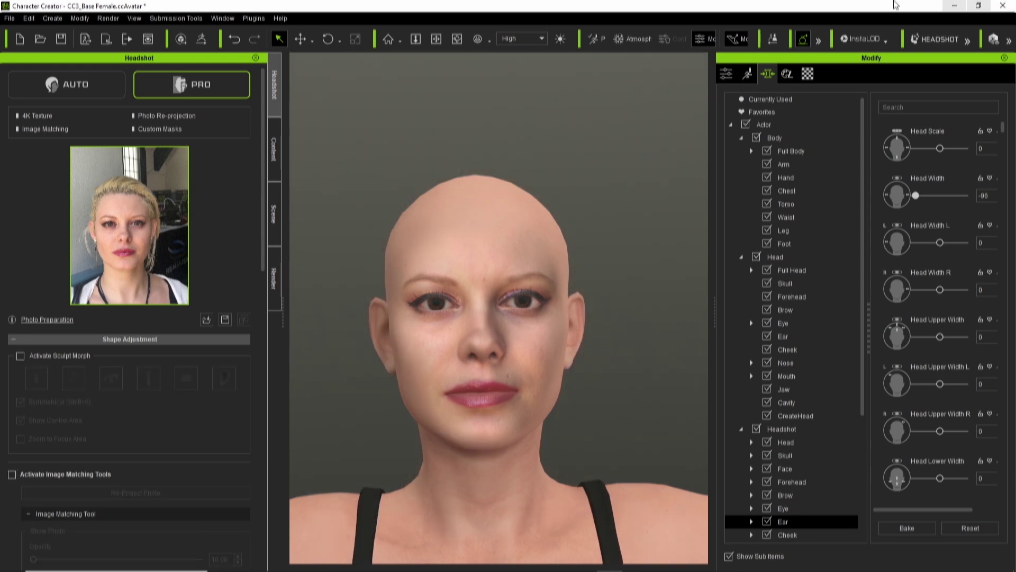
# - Search all Actor morphs for "chin cleft" and set the Chin Cleft morph to 25
pyautogui.click(933, 105)
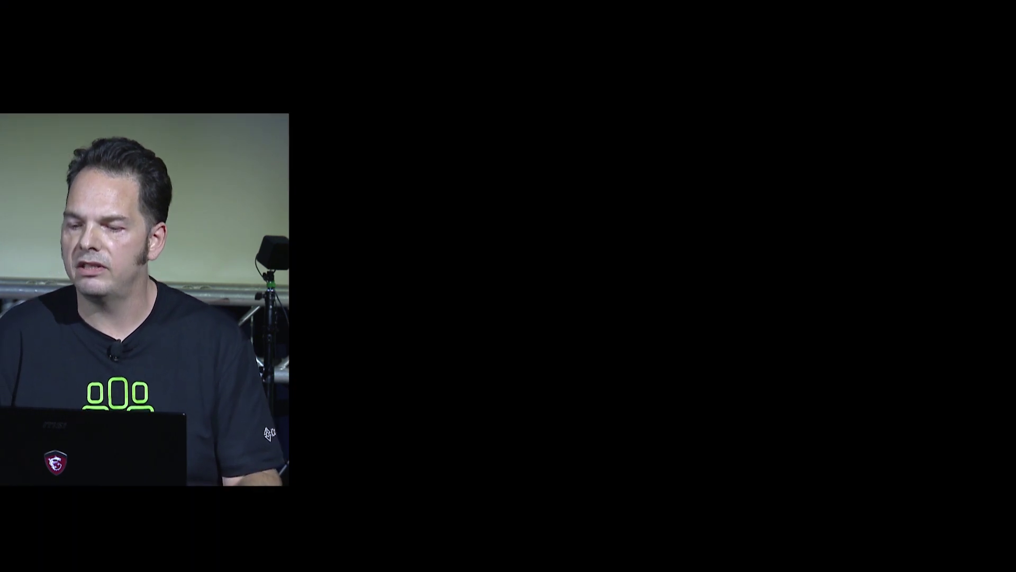
pyautogui.moveTo(1004, 131); pyautogui.dragTo(1002, 98)
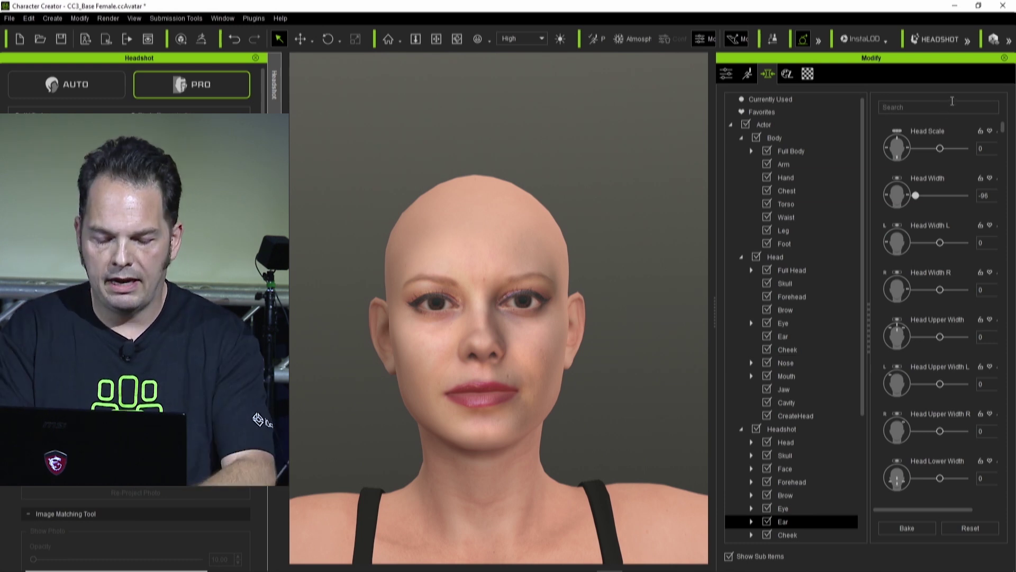
pyautogui.write('chin cleft')
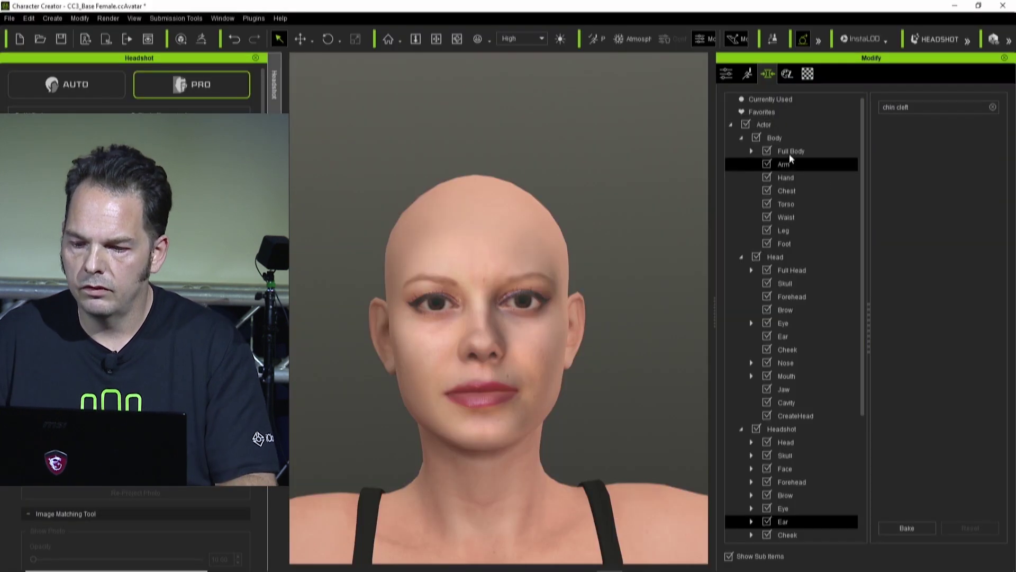
pyautogui.click(760, 127)
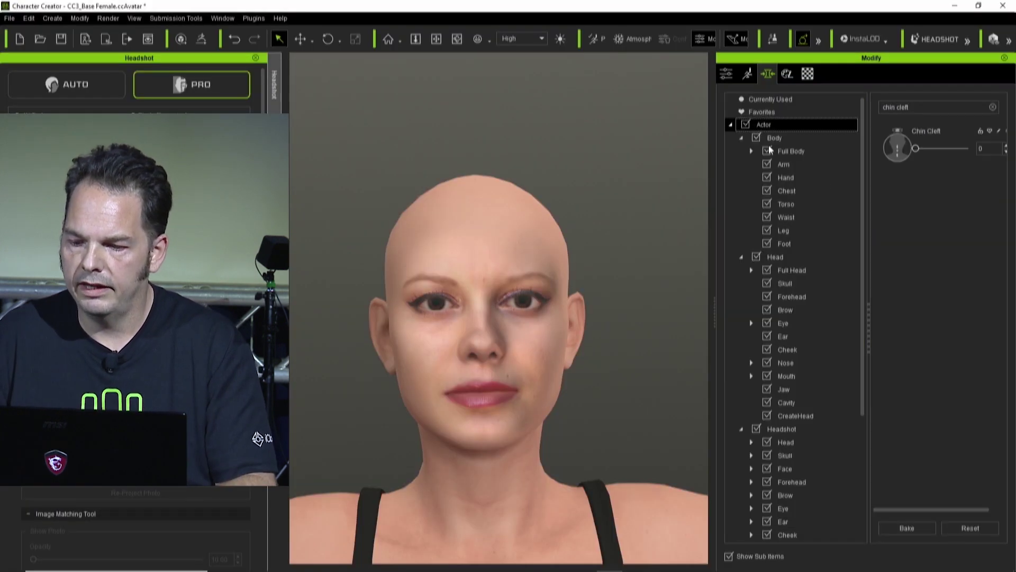
pyautogui.click(921, 150)
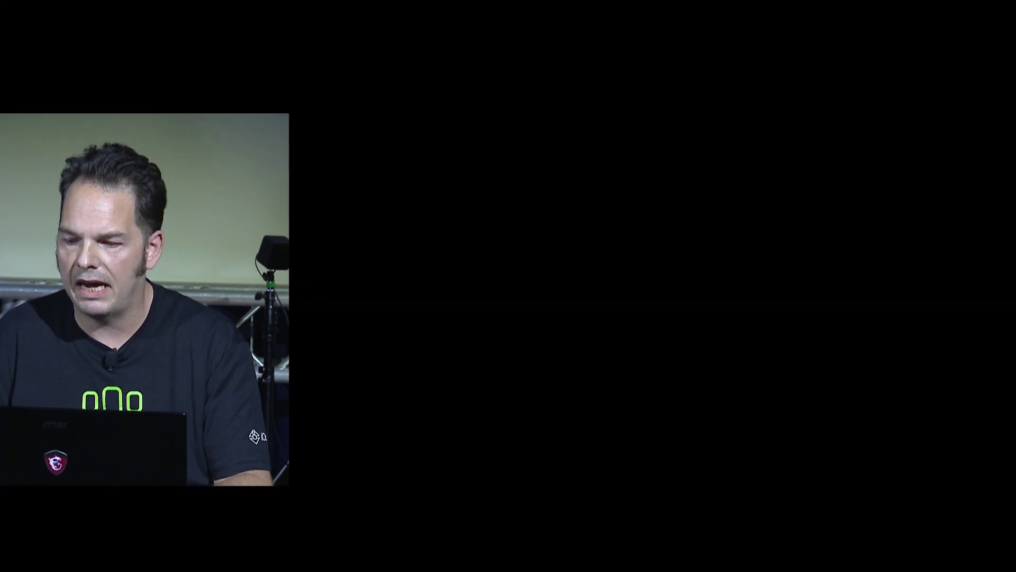
pyautogui.moveTo(991, 149); pyautogui.dragTo(970, 151)
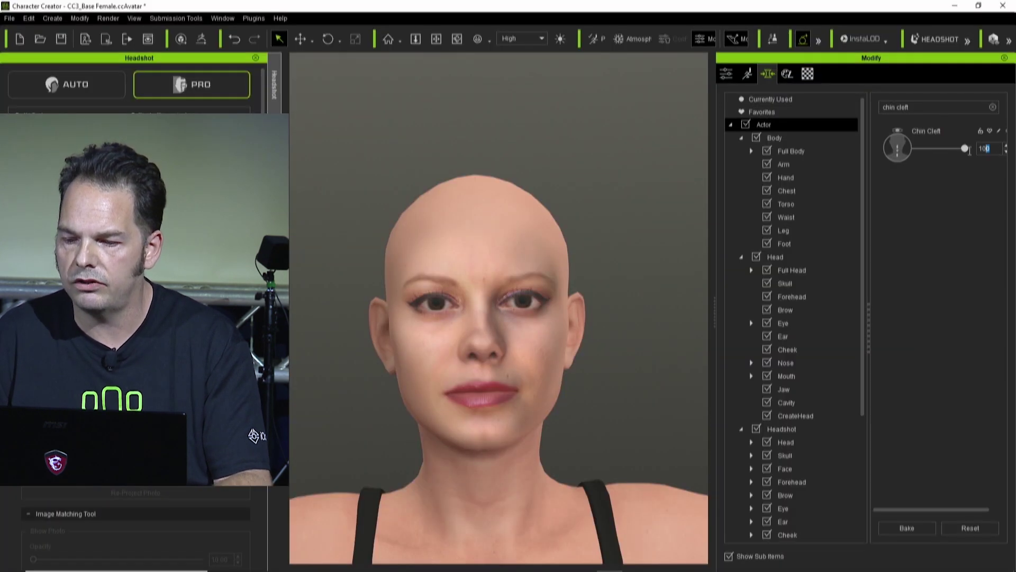
pyautogui.write('25')
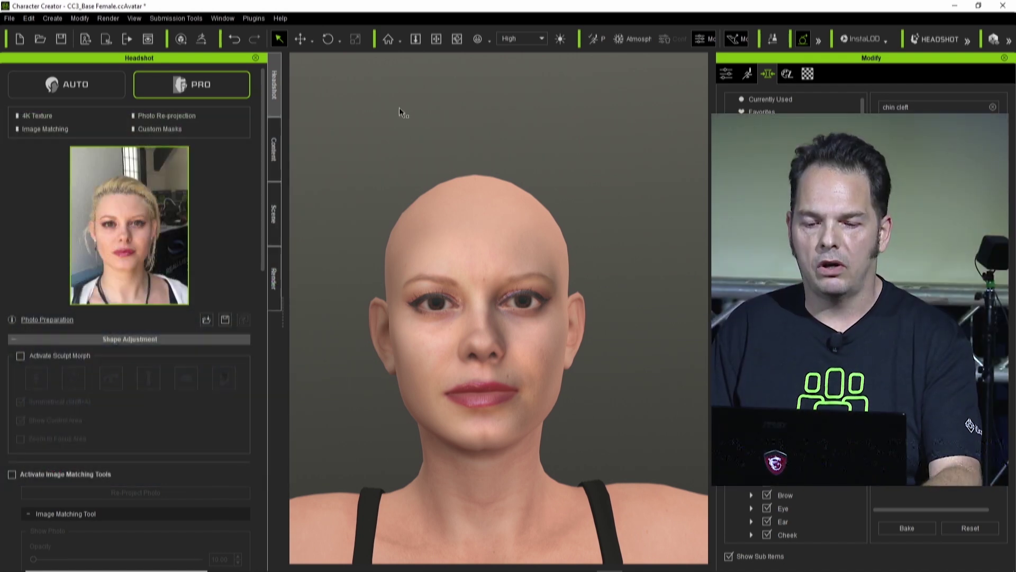
# - Inspect the character's head and upper body from the front
pyautogui.scroll(-3, 426, 163)
pyautogui.scroll(-2, 426, 163)
pyautogui.moveTo(530, 249); pyautogui.dragTo(544, 338, button='right')
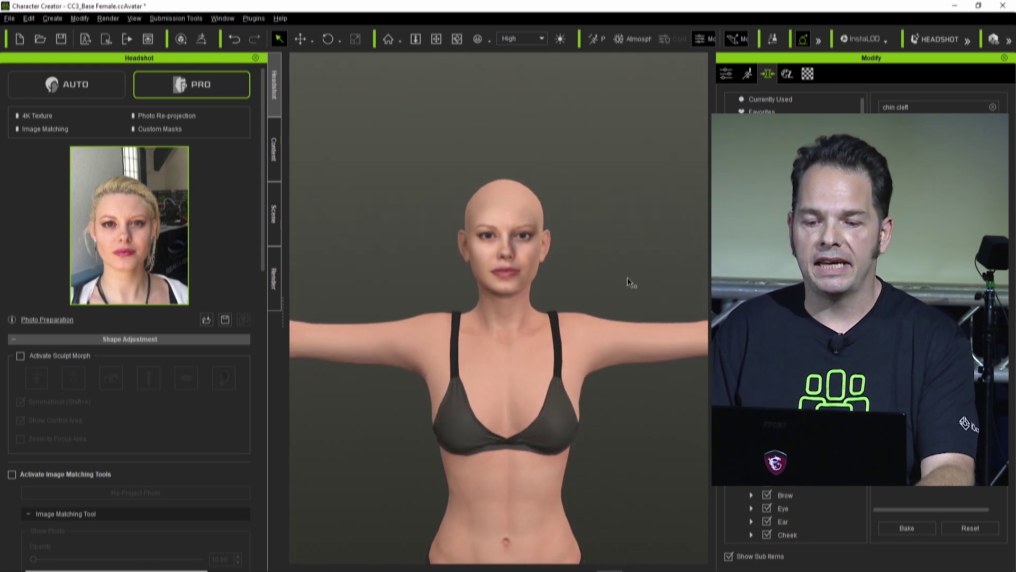
pyautogui.scroll(3, 624, 240)
pyautogui.moveTo(662, 252); pyautogui.dragTo(604, 288, button='middle')
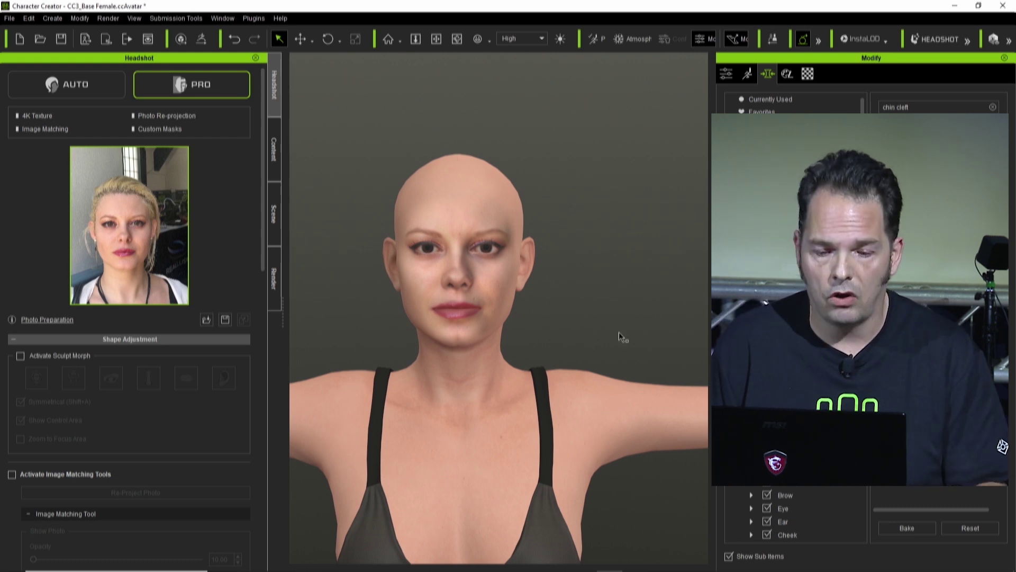
pyautogui.moveTo(573, 334); pyautogui.dragTo(610, 298, button='middle')
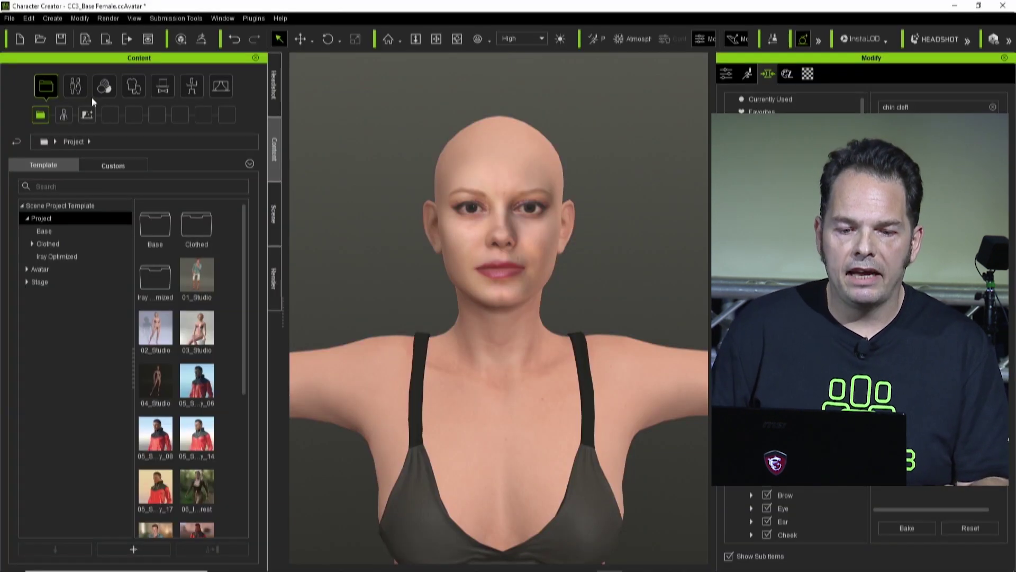
# - Add the custom Hair3 hairstyle from the Actor content library to the character's head
pyautogui.click(77, 88)
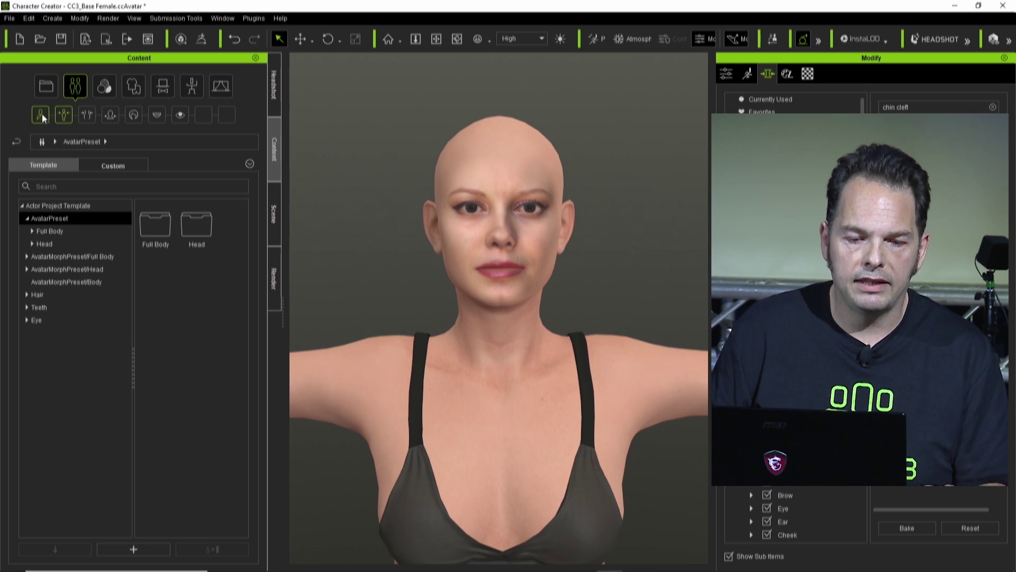
pyautogui.click(69, 110)
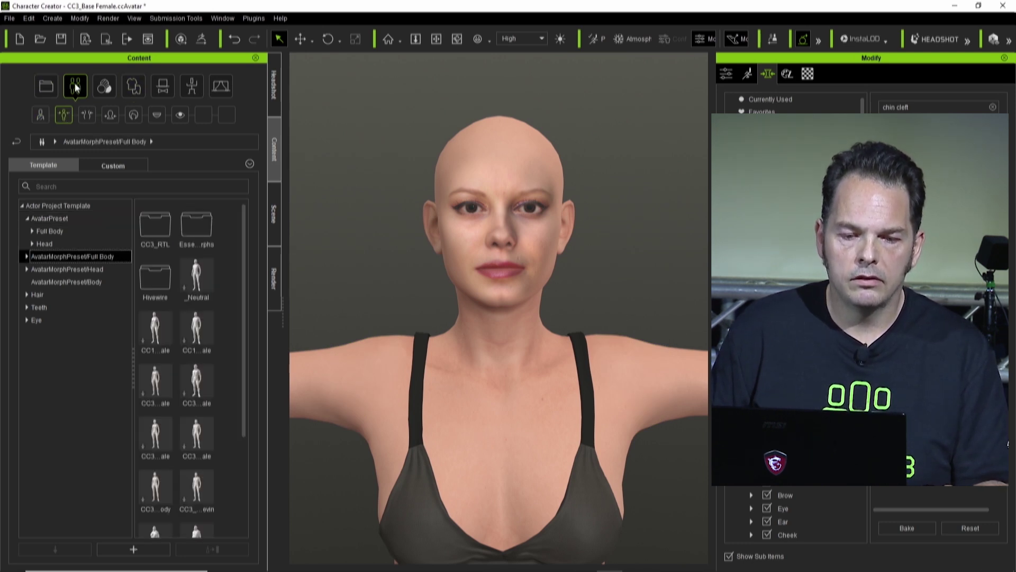
pyautogui.click(131, 121)
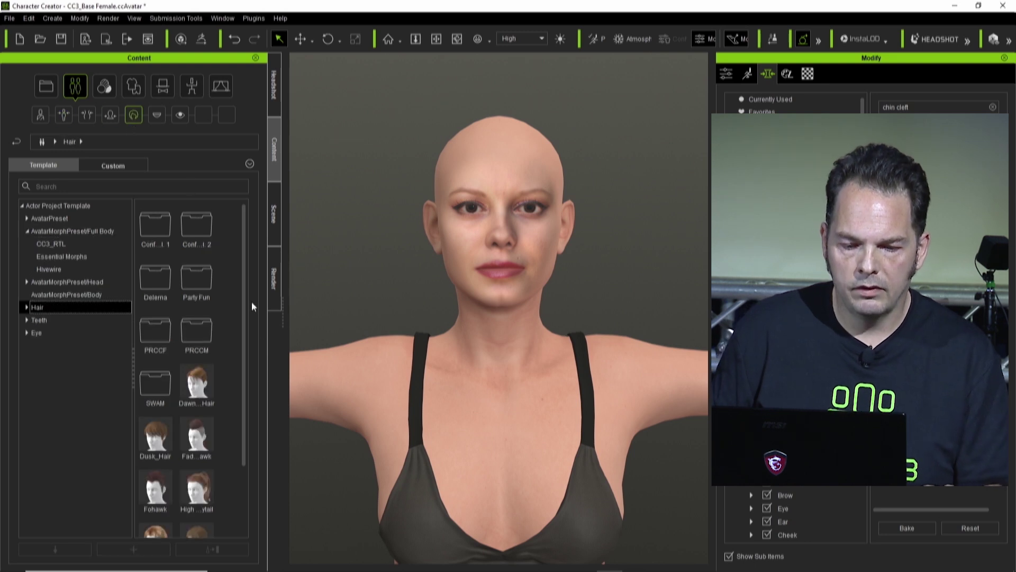
pyautogui.click(139, 164)
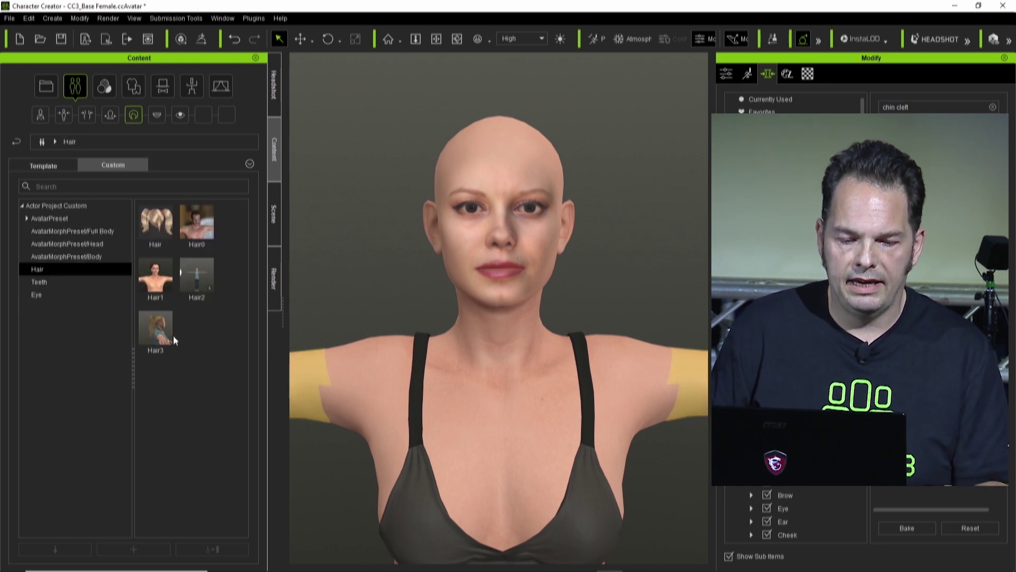
pyautogui.moveTo(151, 325); pyautogui.dragTo(511, 220)
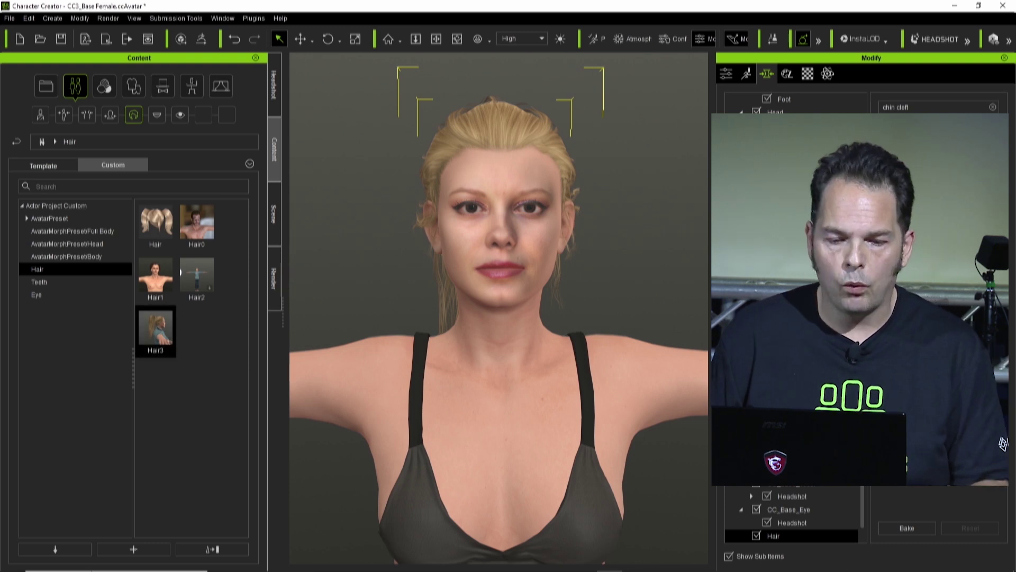
# - Look at the Project22 scene in iClone 7 and return to Character Creator
pyautogui.hotkey('alt', 'Tab')
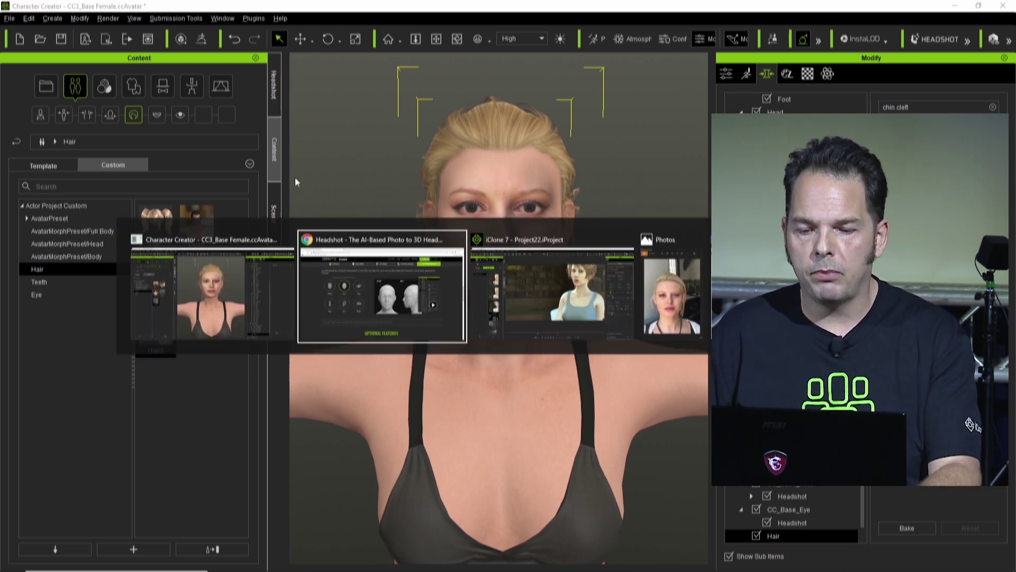
pyautogui.hotkey('alt', 'Tab')
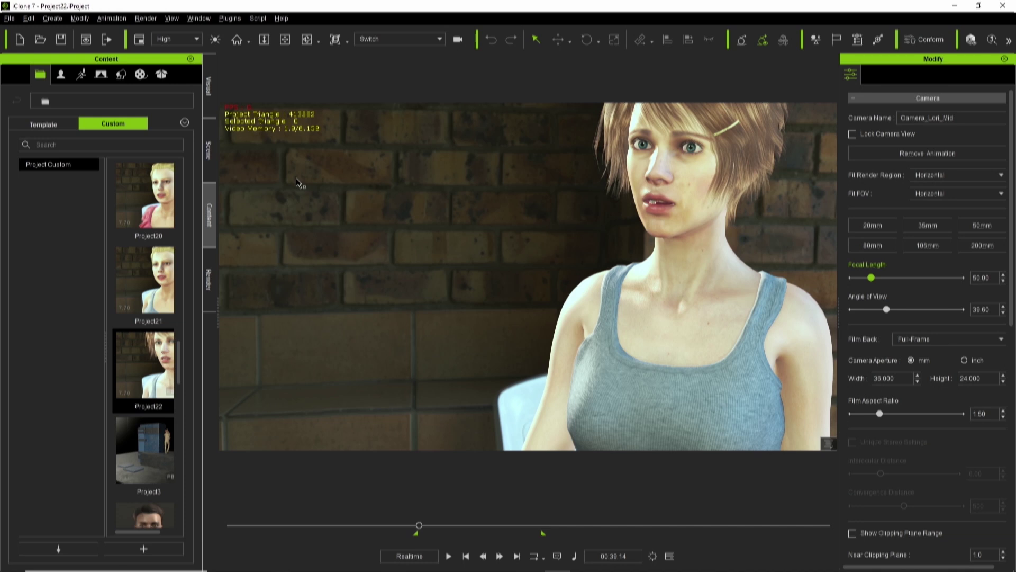
pyautogui.hotkey('alt', 'Tab')
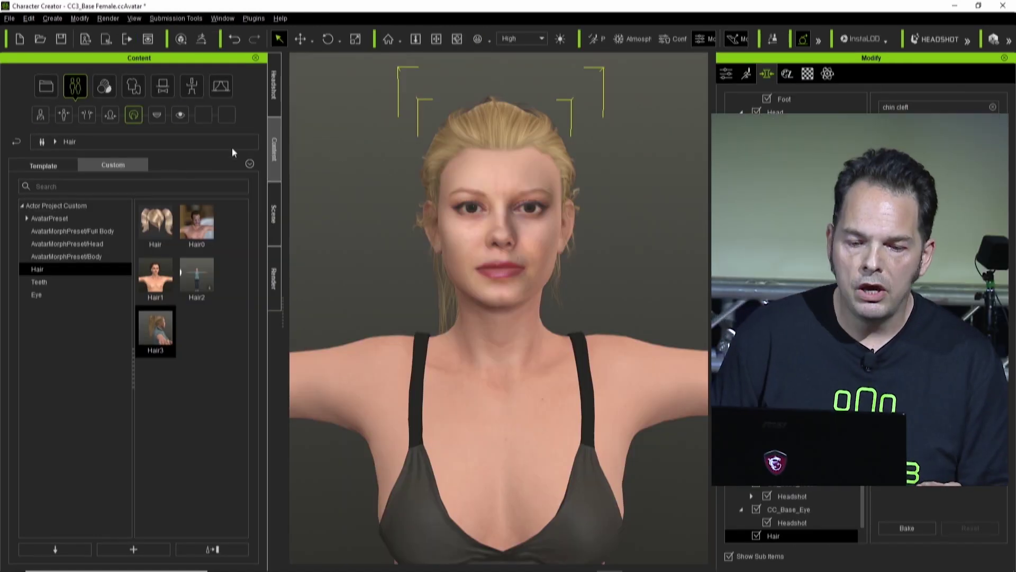
# - Apply the custom project Project13 to the character to dress her in a grey tank top, shorts and sneakers
pyautogui.click(44, 88)
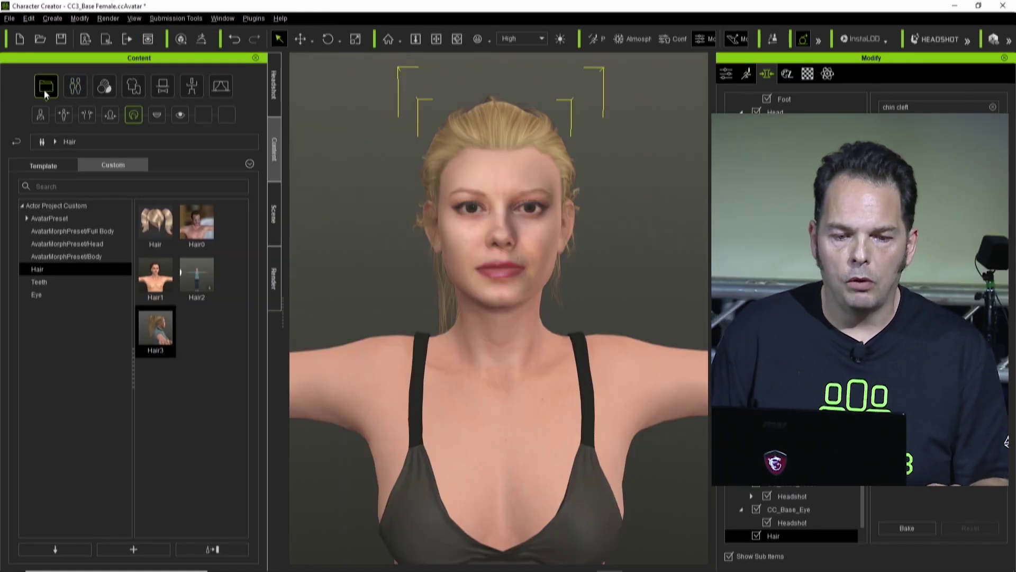
pyautogui.moveTo(244, 266); pyautogui.dragTo(250, 459)
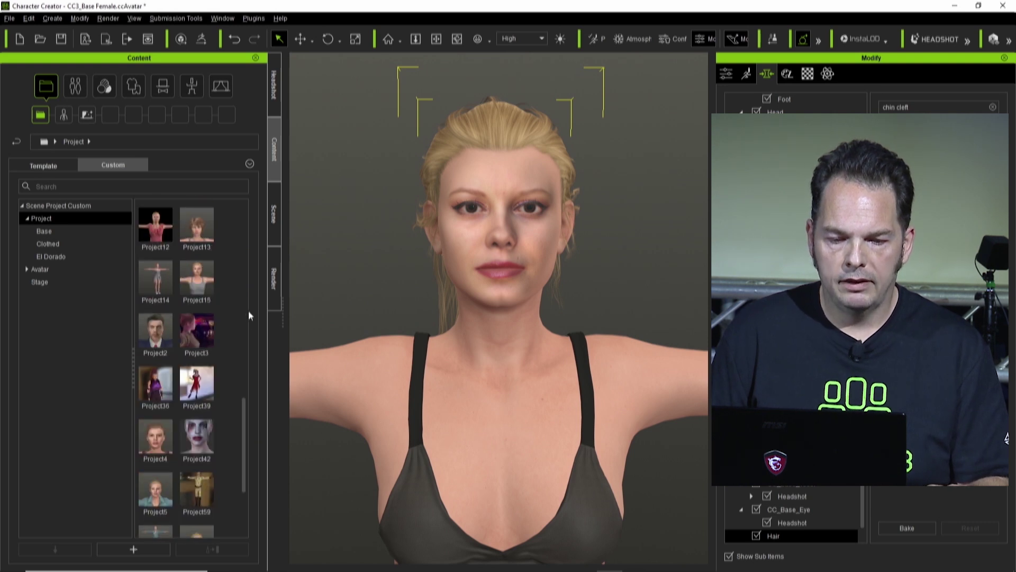
pyautogui.click(204, 233)
pyautogui.moveTo(204, 234); pyautogui.dragTo(502, 466)
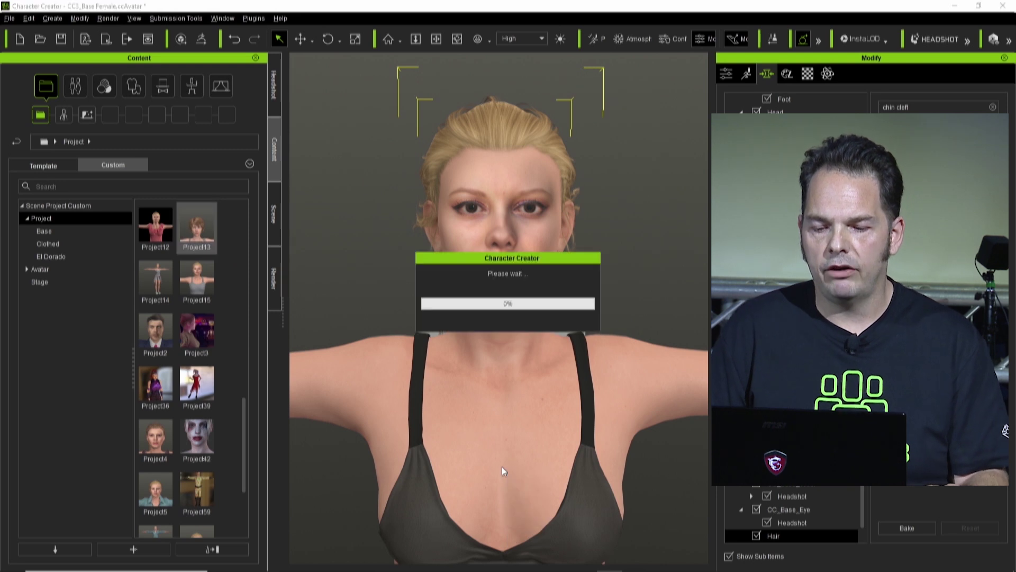
pyautogui.click(511, 316)
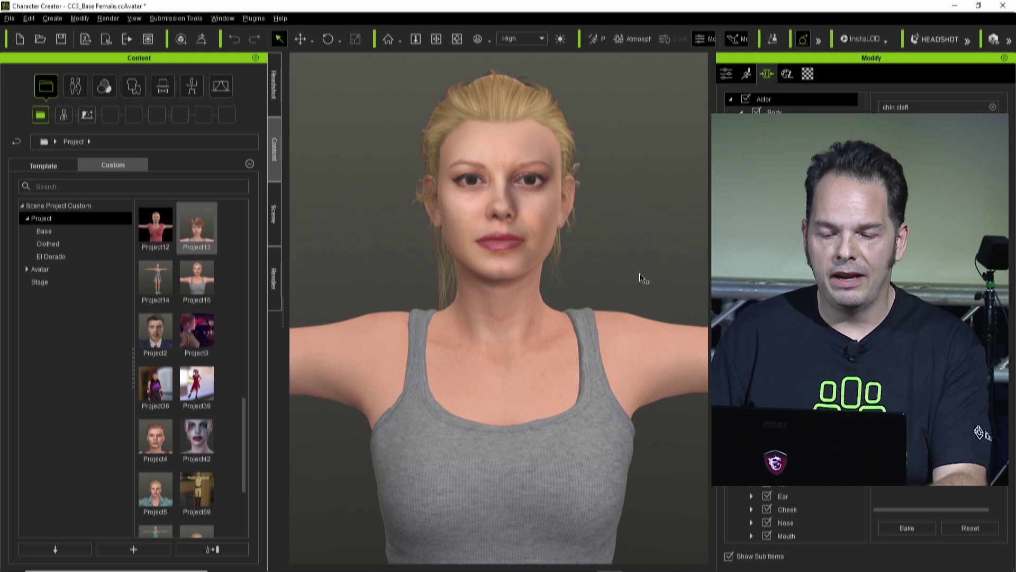
# - Inspect the dressed character at full-body distance, then frame her face from the front
pyautogui.scroll(-10, 617, 288)
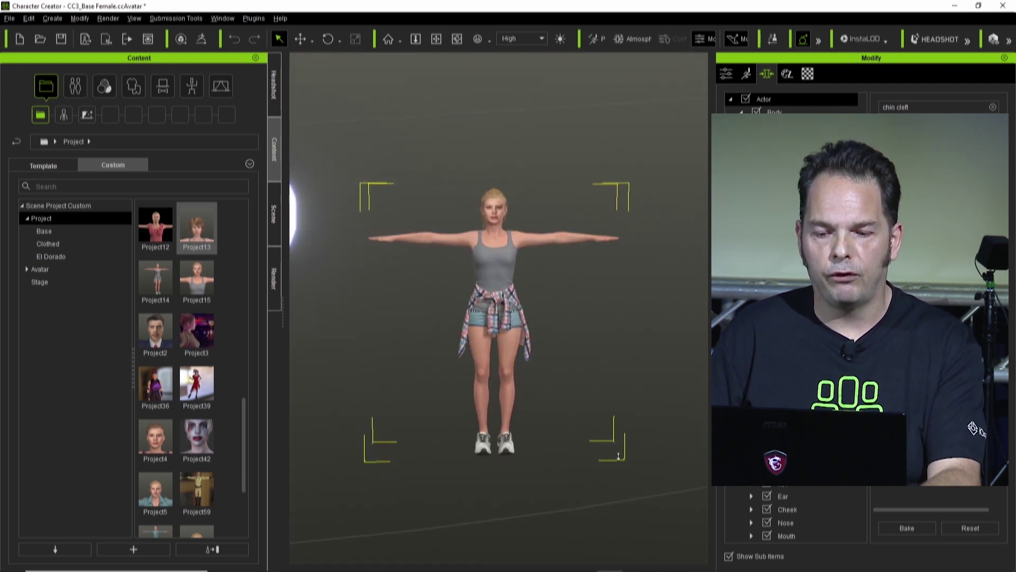
pyautogui.scroll(5, 629, 431)
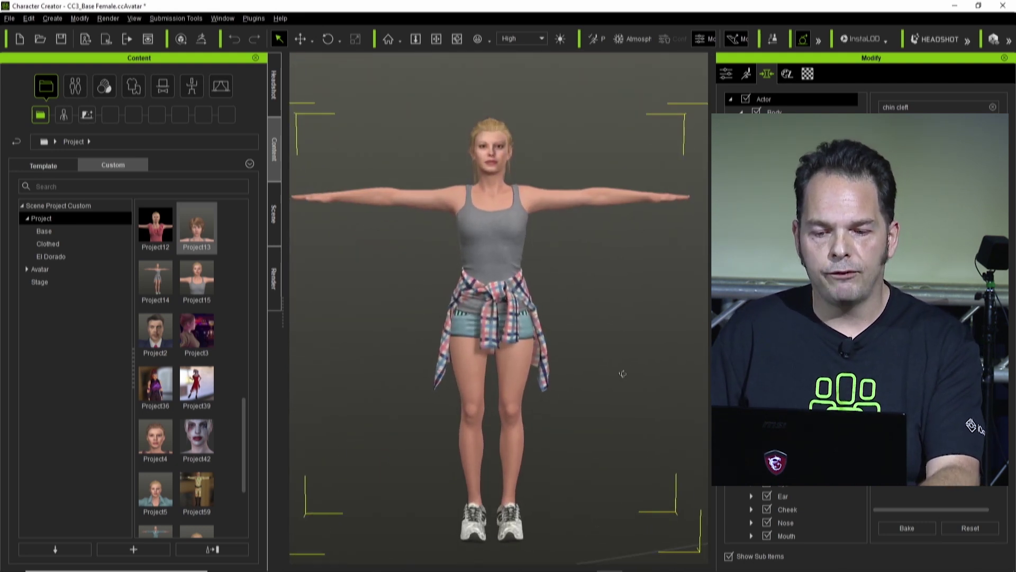
pyautogui.moveTo(622, 374); pyautogui.dragTo(627, 409, button='right')
pyautogui.press('F6')
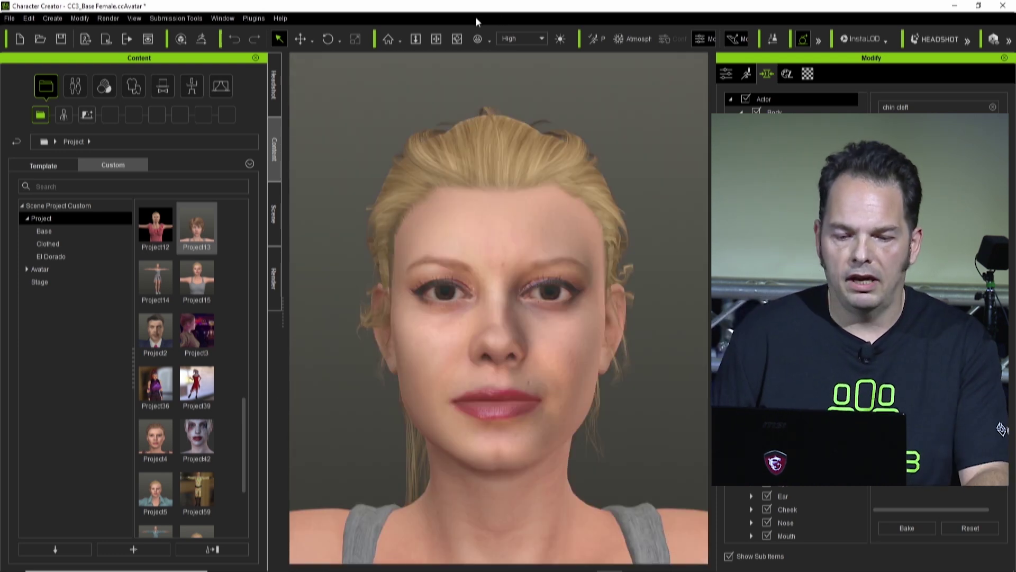
# - Activate Headshot's Image Matching Tools and compare the finished head with the reference photo at overlay opacities of 100 and 10
pyautogui.click(276, 83)
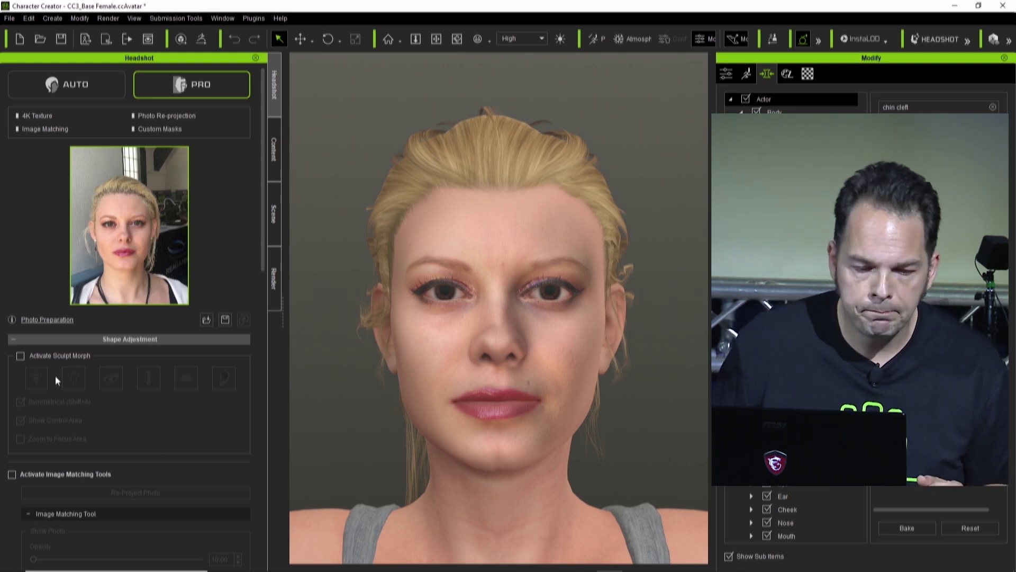
pyautogui.click(12, 475)
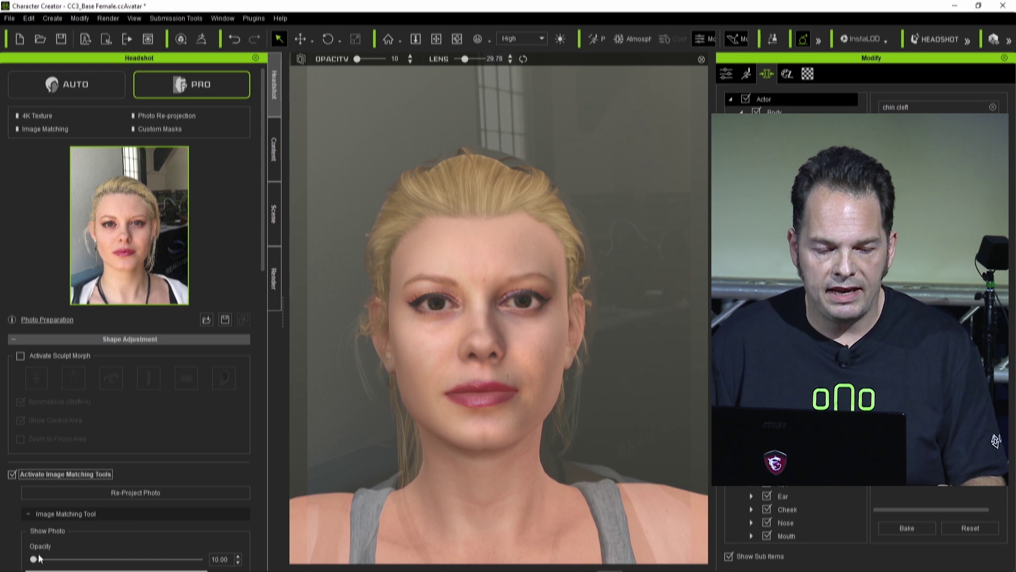
pyautogui.moveTo(33, 563); pyautogui.dragTo(295, 565)
pyautogui.moveTo(199, 559)
pyautogui.mouseDown()
pyautogui.moveTo(2, 566)
pyautogui.moveTo(200, 562)
pyautogui.mouseUp()
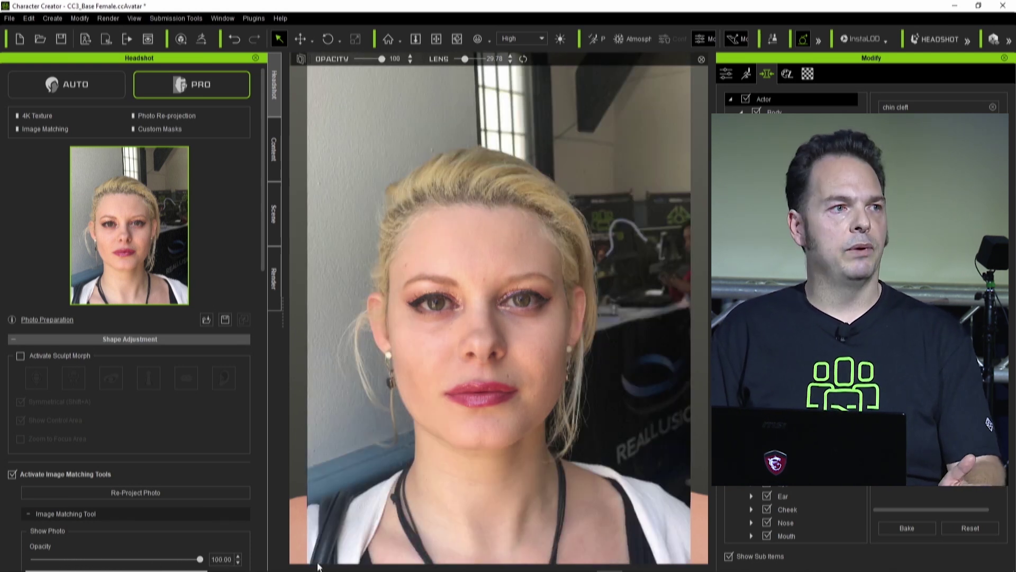
pyautogui.moveTo(199, 559); pyautogui.dragTo(2, 550)
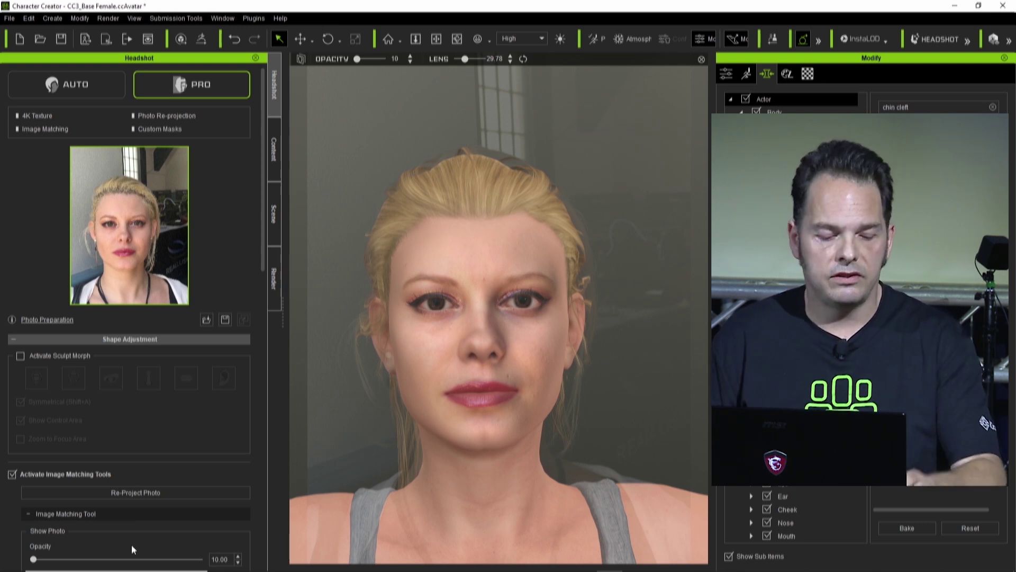
# - Switch to iClone 7 with the Project22 scene open
pyautogui.hotkey('alt', 'Tab')
pyautogui.press('Tab')
pyautogui.hotkey('shift', 'Tab')
pyautogui.hotkey('shift', 'Tab')
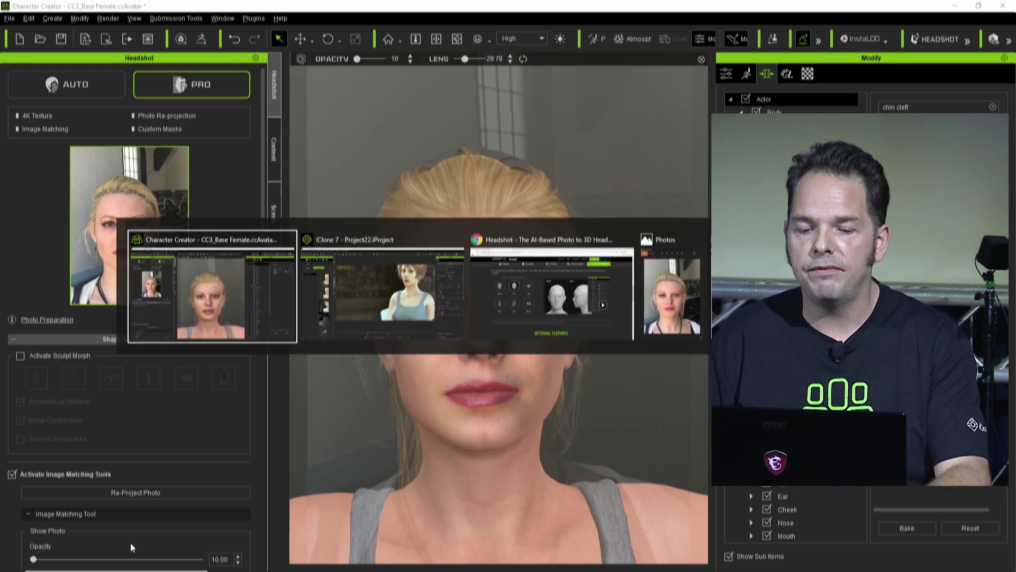
pyautogui.press('Tab')
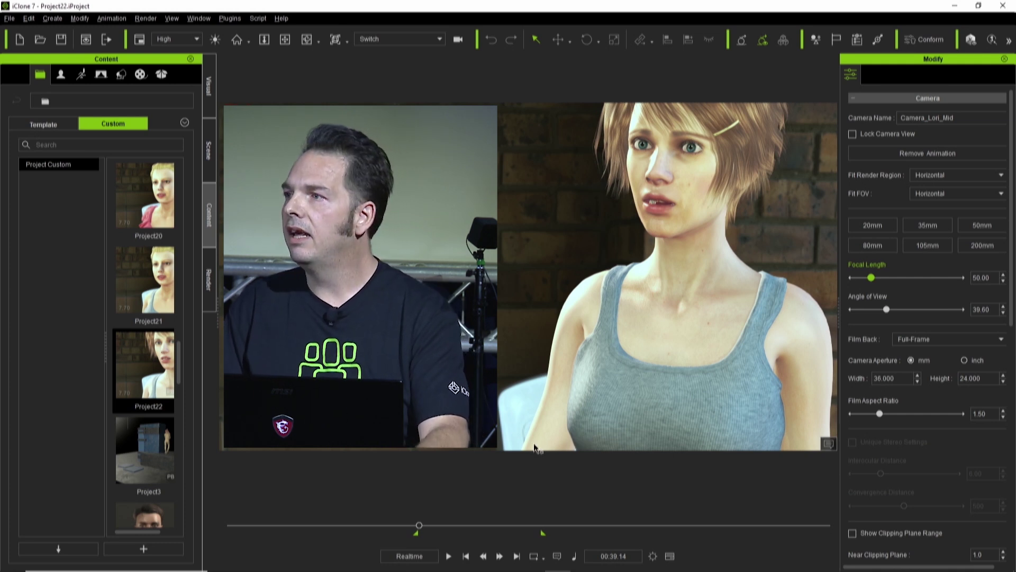
# - Replace the woman in the iClone scene with the T2 avatar from the Desktop folder and play the animation
pyautogui.hotkey('alt', 'Tab')
pyautogui.hotkey('alt', 'Tab')
pyautogui.hotkey('alt', 'Tab')
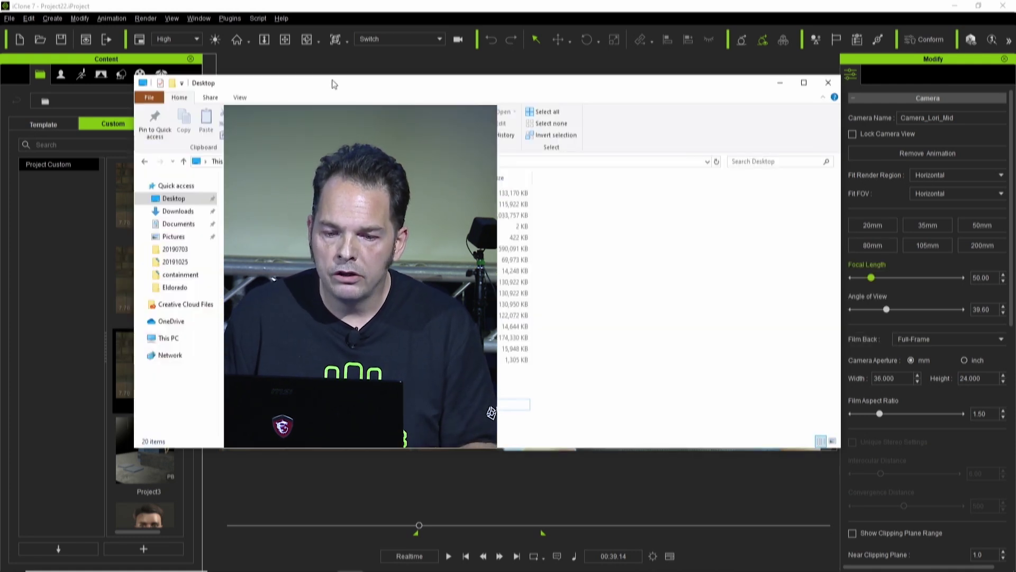
pyautogui.moveTo(333, 89); pyautogui.dragTo(937, 217)
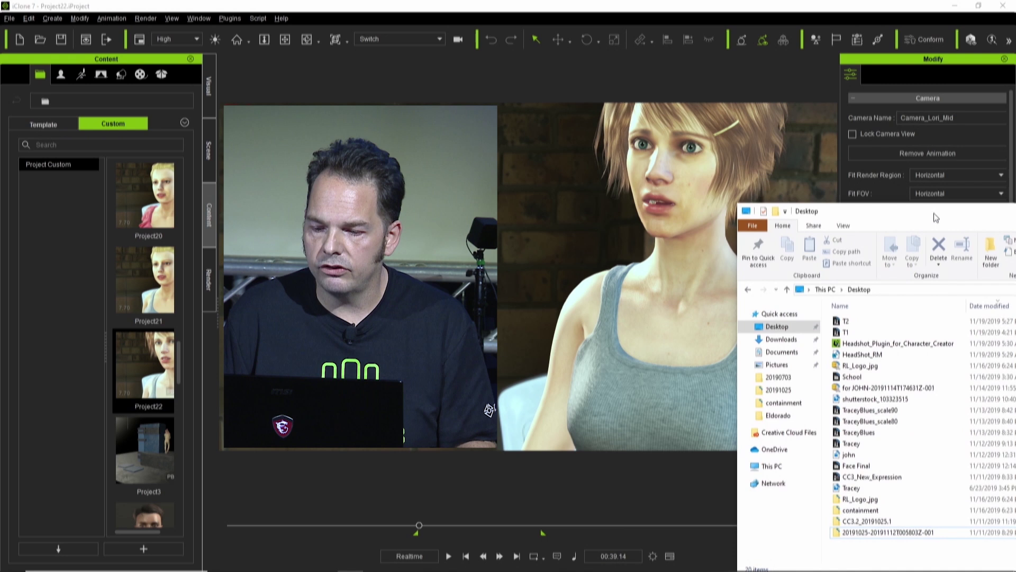
pyautogui.click(841, 323)
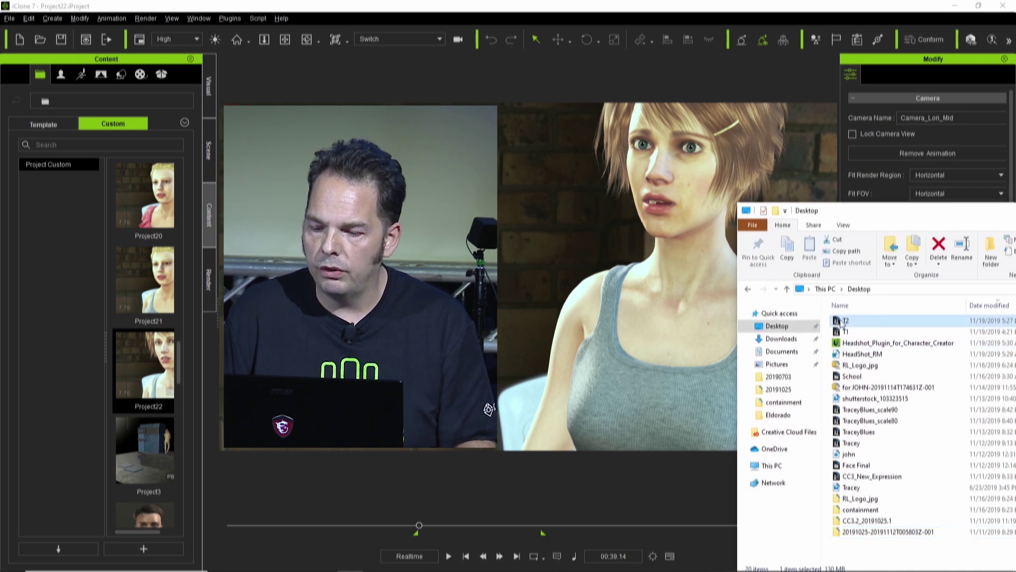
pyautogui.moveTo(840, 328); pyautogui.dragTo(648, 343)
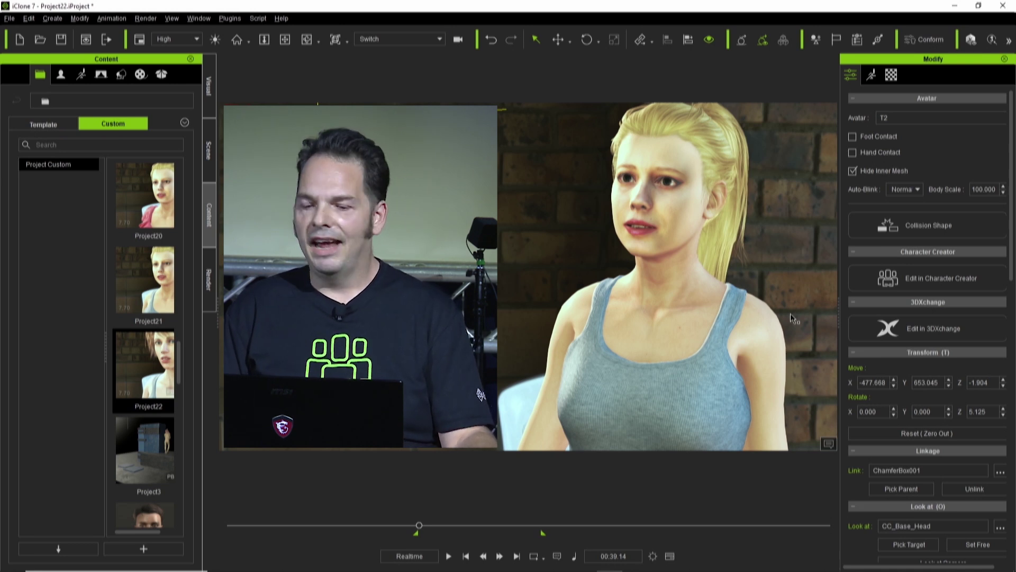
pyautogui.click(448, 556)
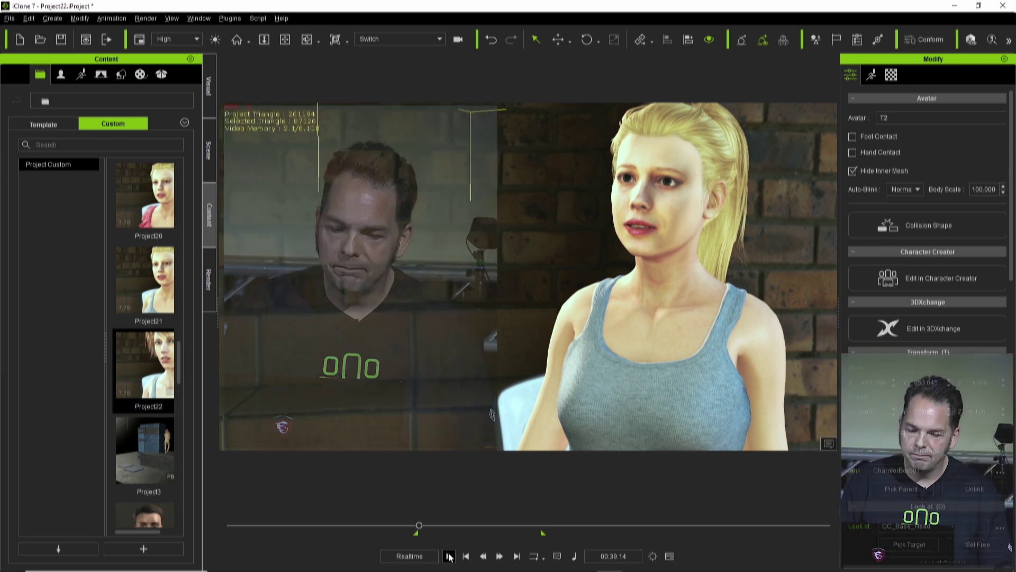